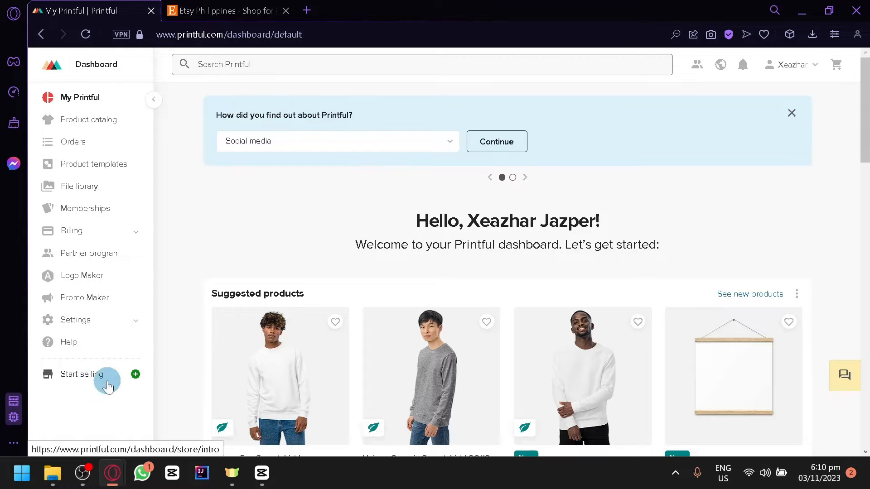
Open the Start selling page from the Printful dashboard
scroll(90, 385, up, 5)
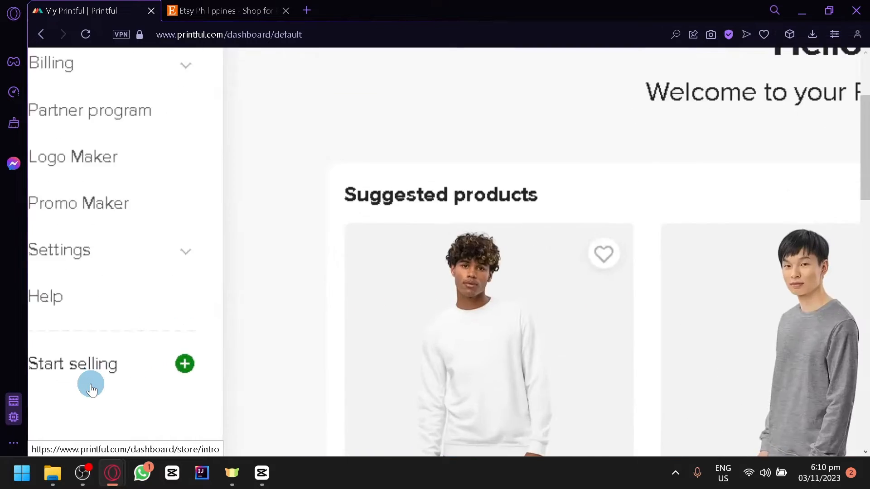
scroll(90, 385, left, 3)
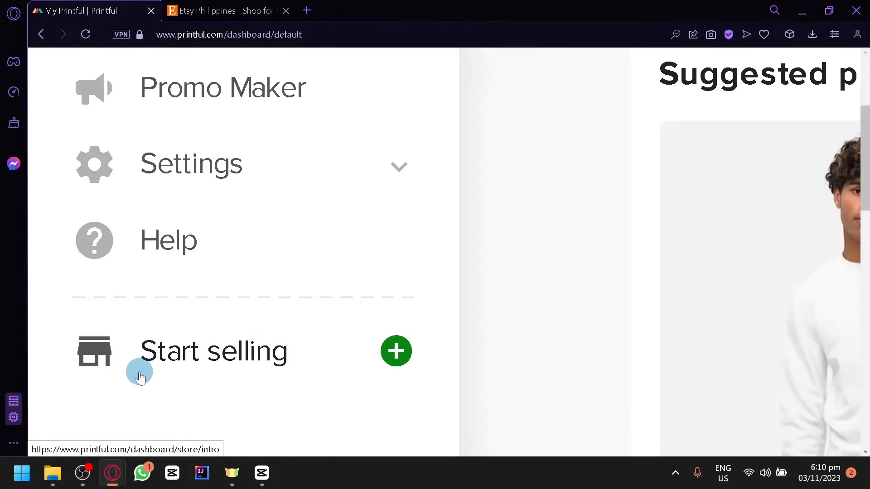
scroll(140, 372, down, 5)
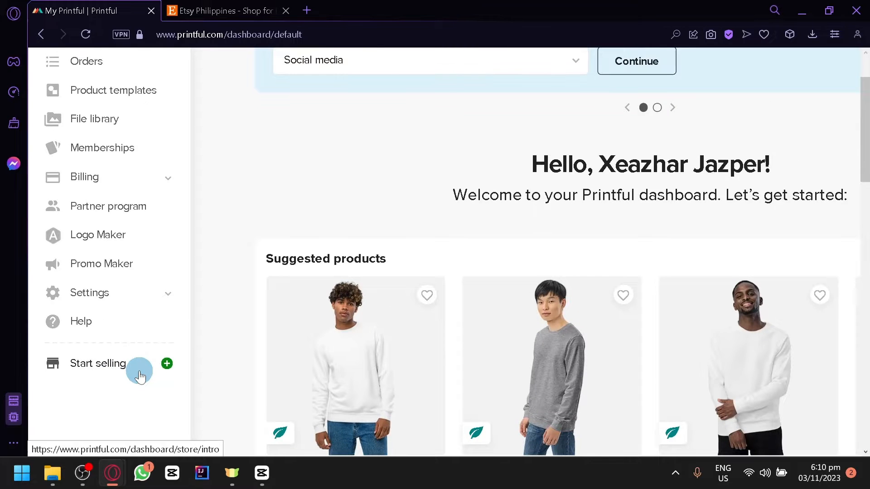
scroll(140, 372, down, 2)
scroll(353, 250, down, 10)
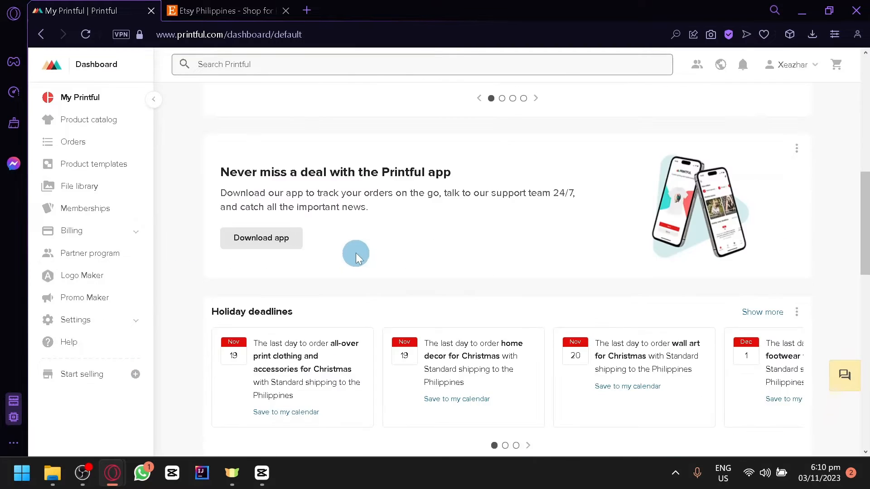
scroll(355, 252, up, 8)
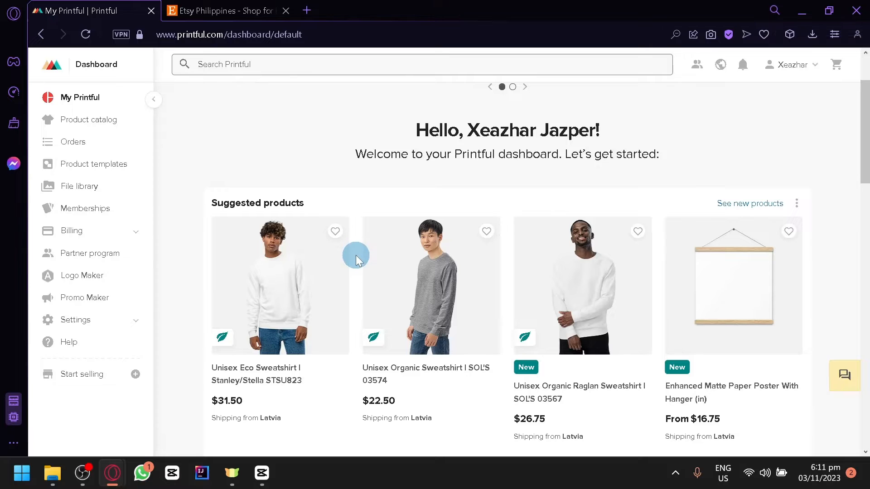
scroll(55, 378, up, 4)
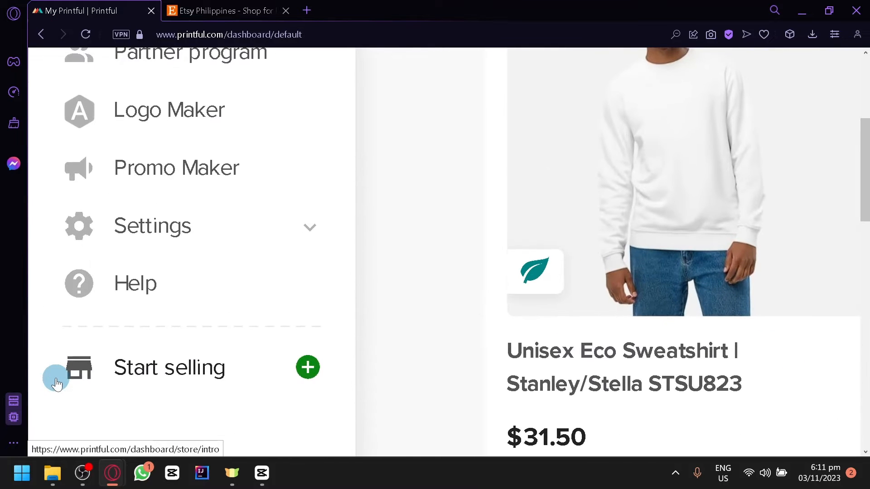
click(182, 371)
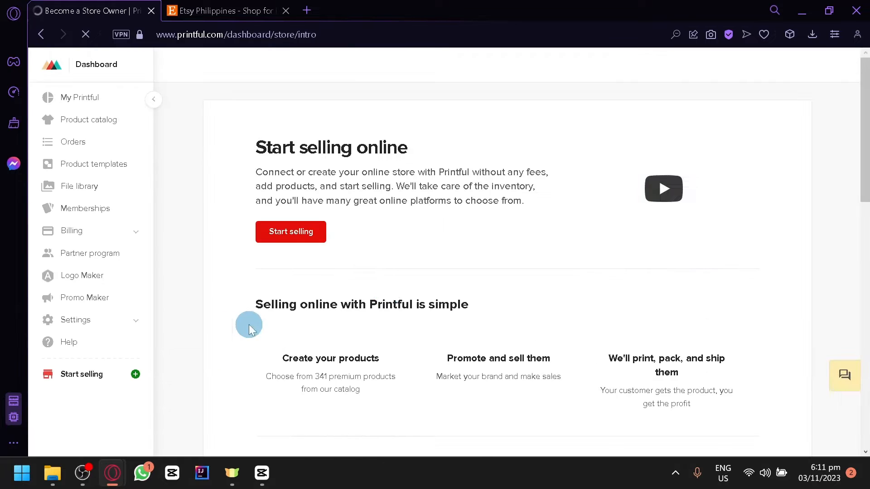
Review the Start selling online introduction and proceed to the page for connecting or creating a store
scroll(413, 294, down, 6)
scroll(413, 274, up, 7)
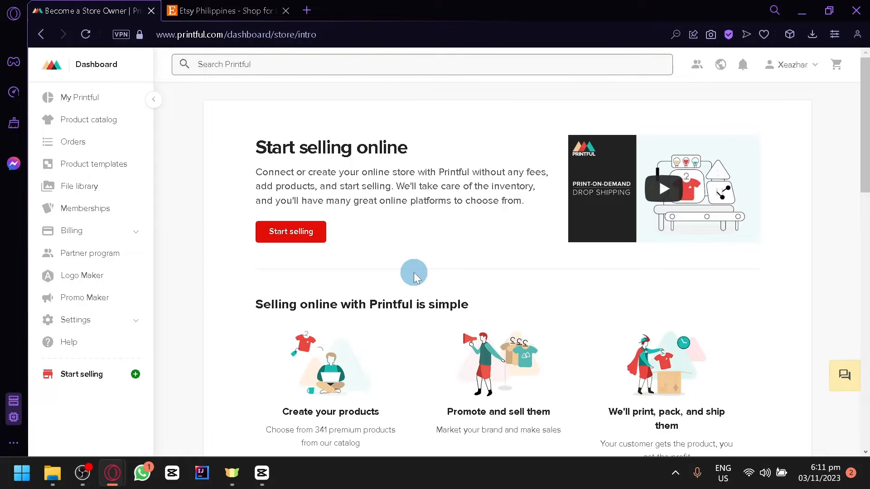
scroll(414, 272, down, 2)
scroll(414, 272, up, 2)
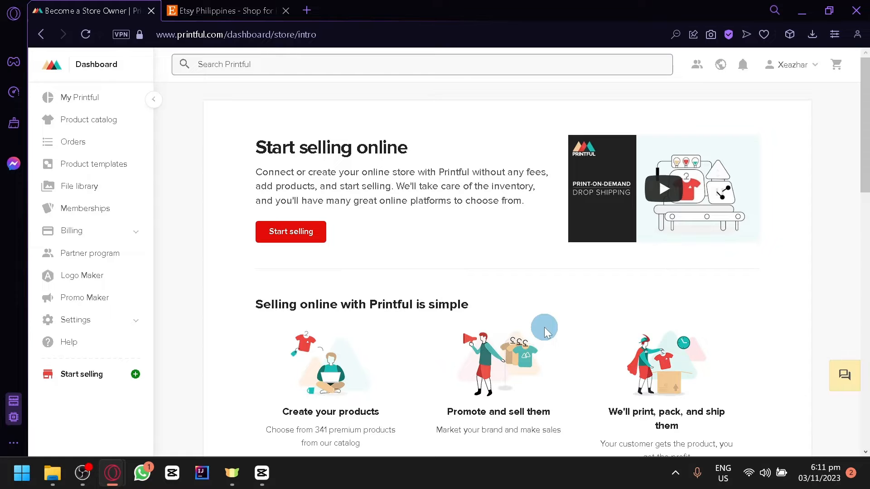
scroll(545, 332, down, 2)
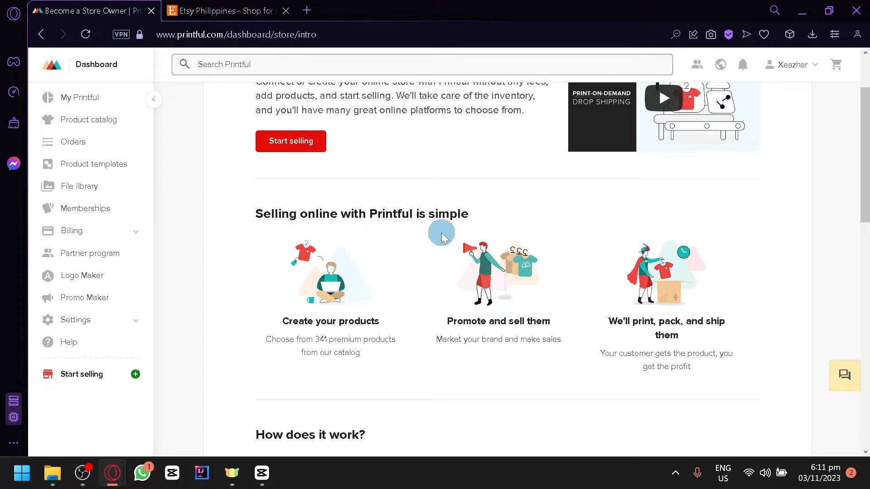
scroll(443, 233, up, 2)
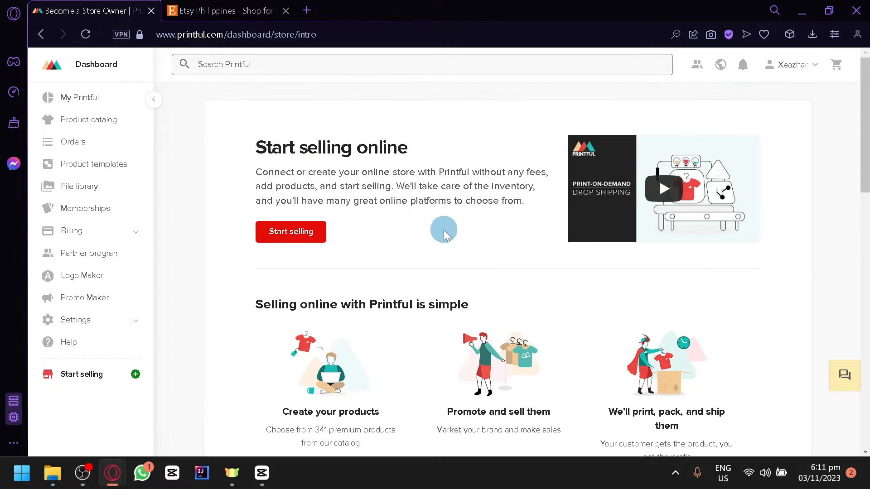
click(288, 245)
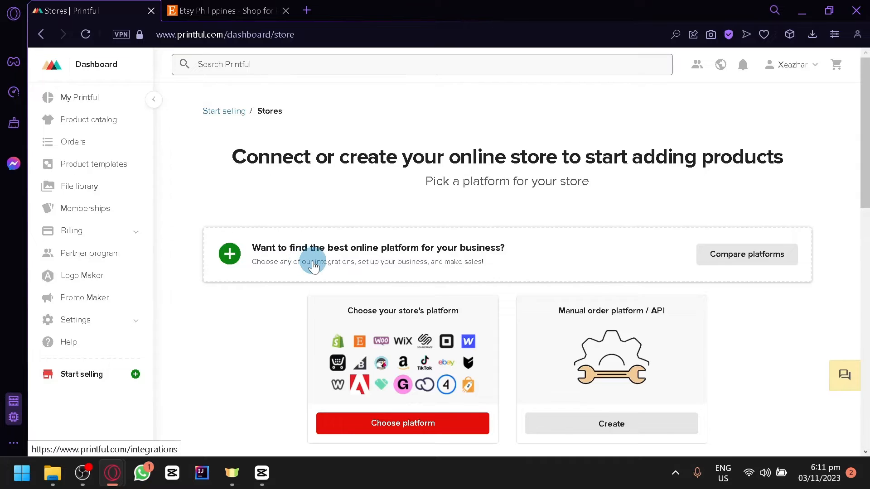
Open the list of ecommerce platforms available for connection and examine the Etsy marketplace option
scroll(304, 263, down, 2)
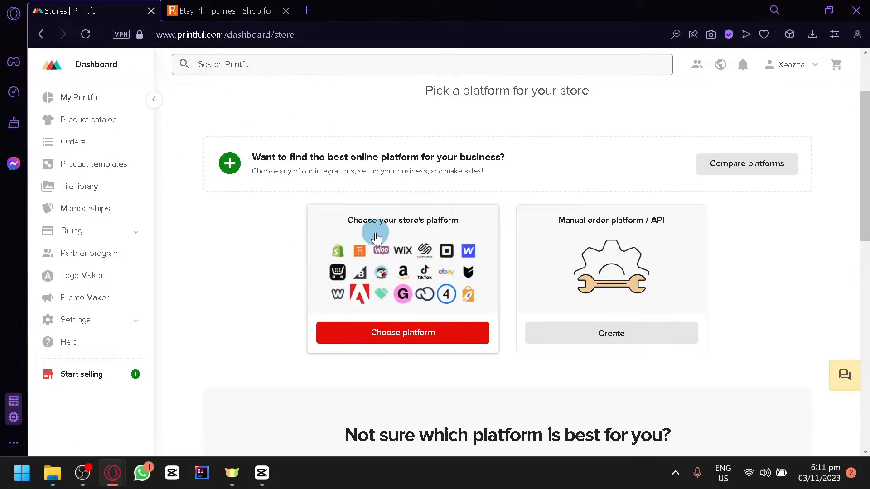
click(374, 229)
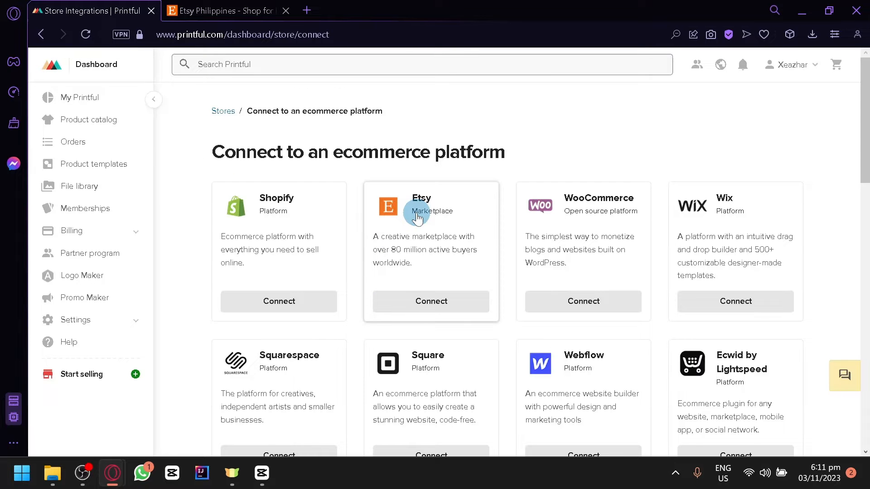
scroll(417, 218, up, 5)
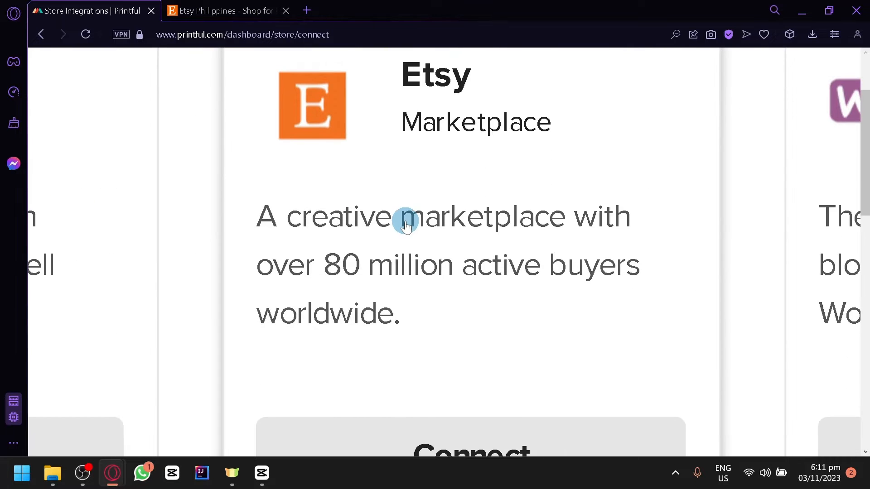
scroll(405, 225, down, 3)
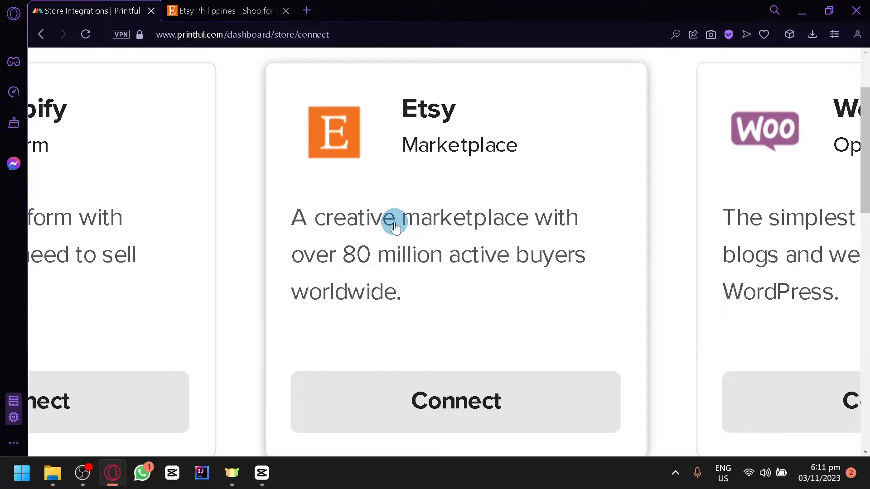
scroll(395, 224, down, 2)
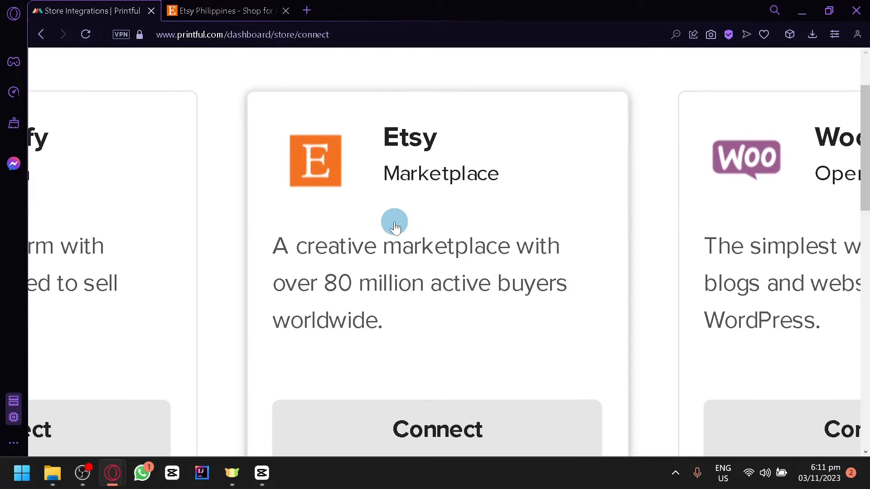
scroll(399, 303, down, 2)
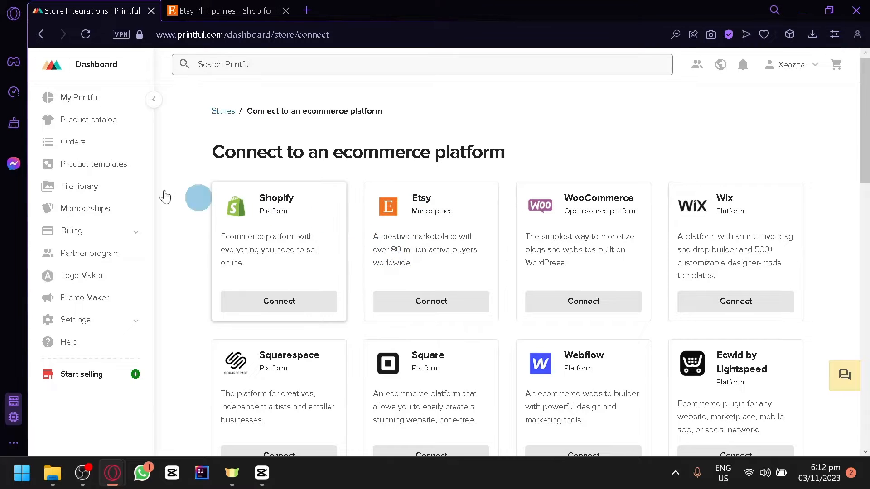
Return to the My Printful dashboard and open the Unisex Organic Raglan Sweatshirt | SOL'S 03567 from the suggested products
click(88, 103)
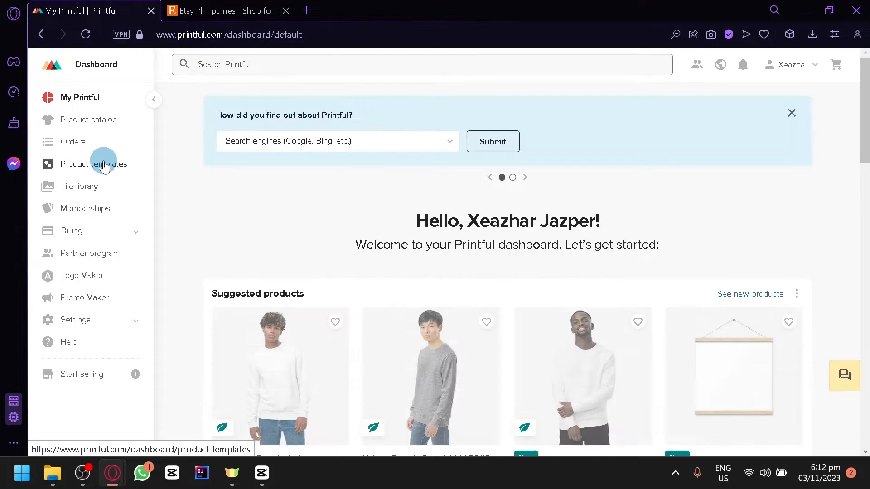
scroll(326, 264, down, 4)
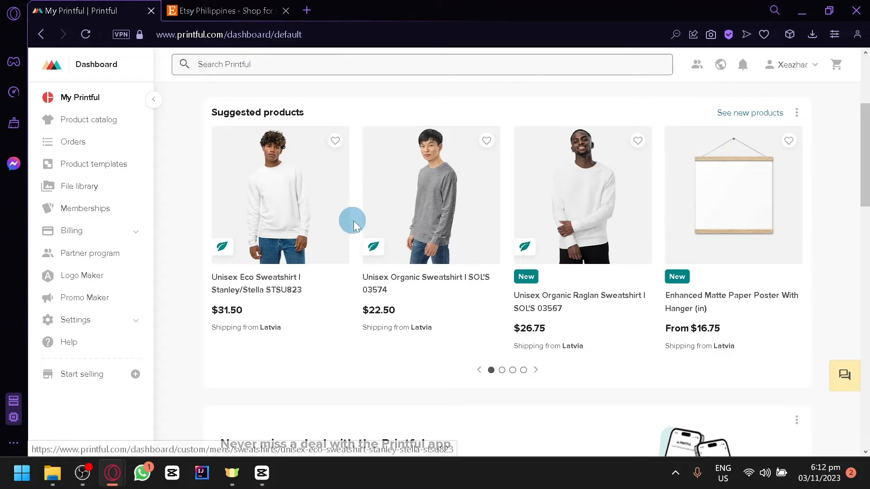
scroll(354, 221, up, 2)
scroll(354, 222, down, 9)
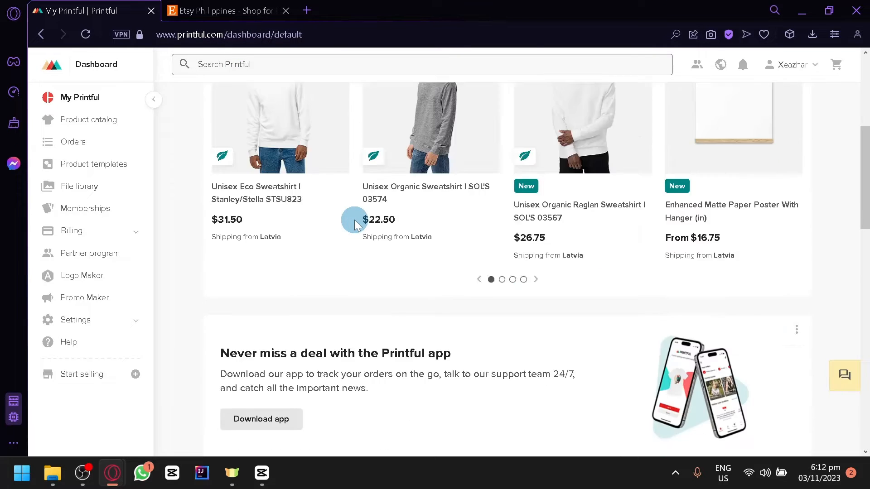
scroll(355, 221, up, 7)
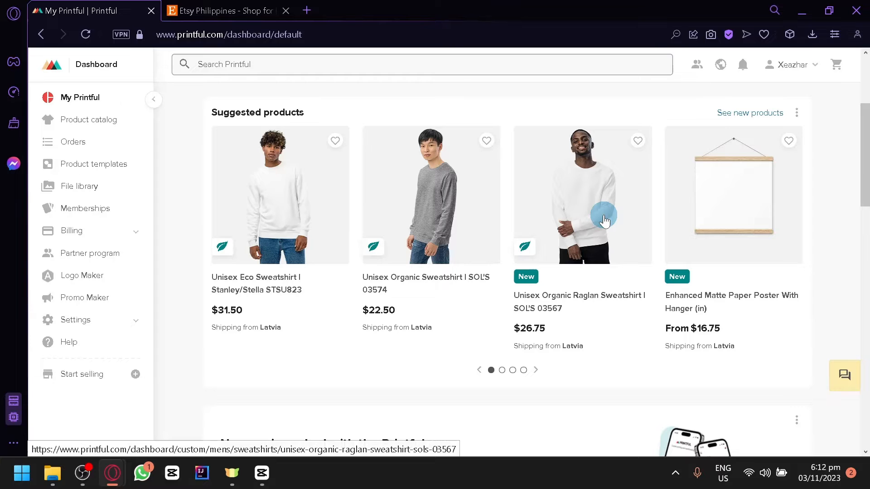
click(577, 222)
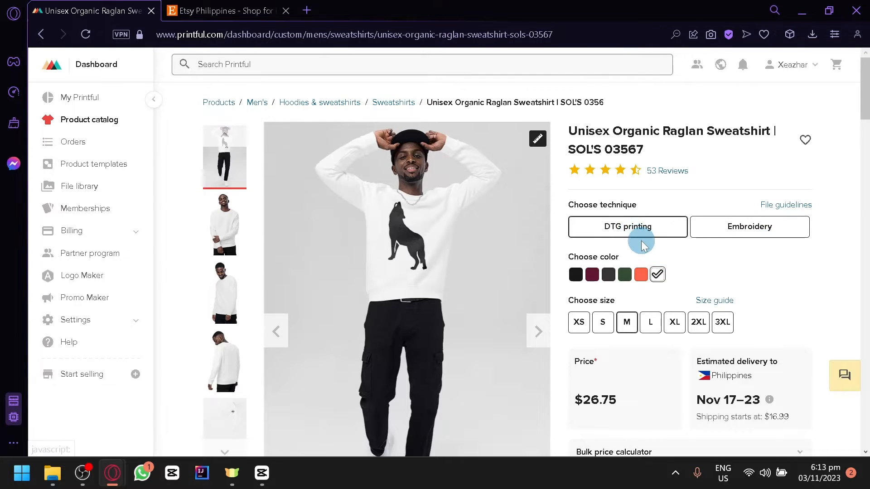
Choose size XL for the sweatshirt and start designing it
scroll(641, 240, down, 2)
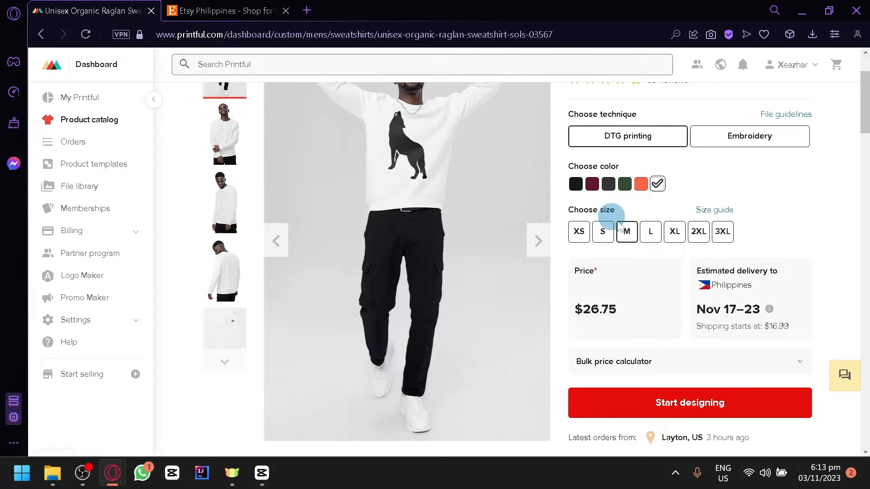
click(676, 239)
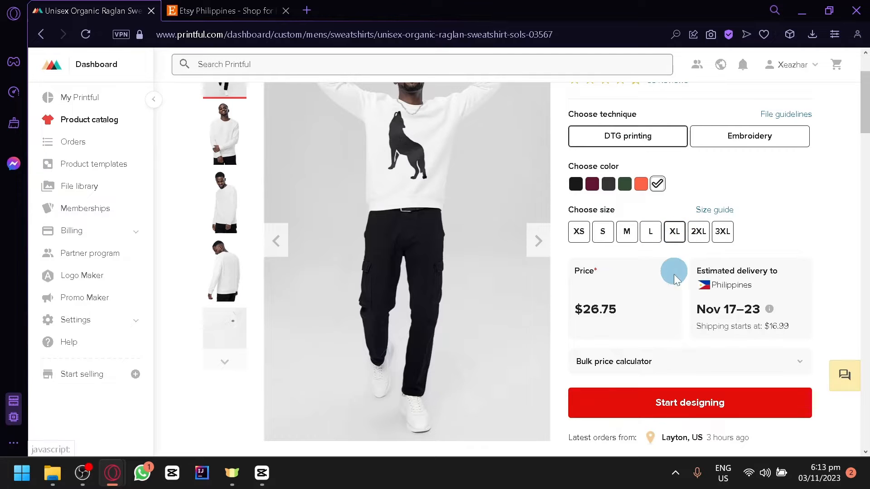
scroll(671, 295, down, 2)
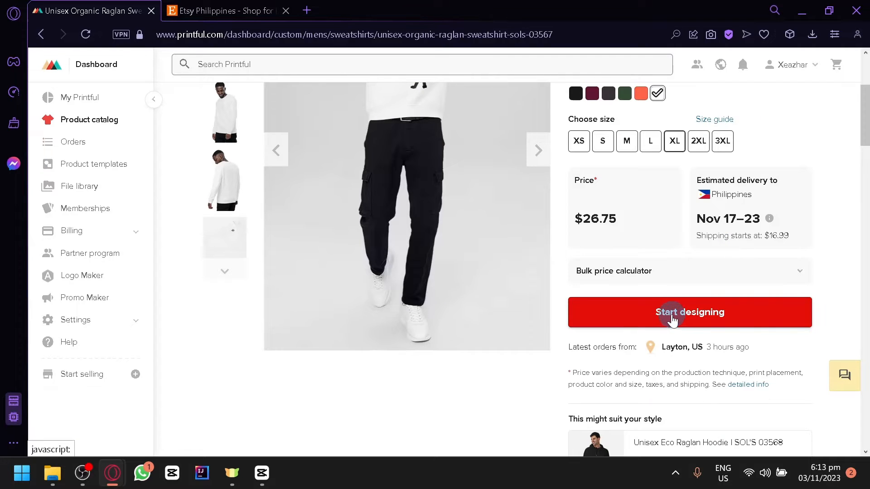
click(671, 317)
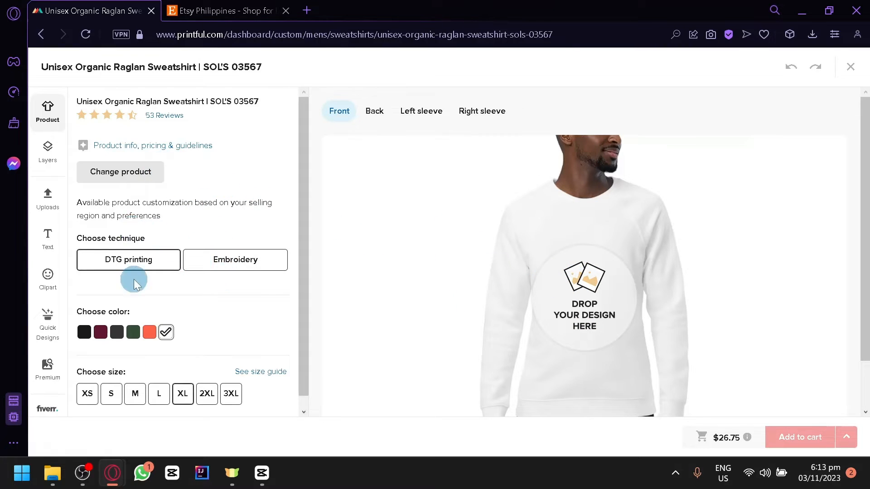
Try the sweatshirt in orange and dark green, and set its color back to white
scroll(165, 295, down, 1)
click(151, 320)
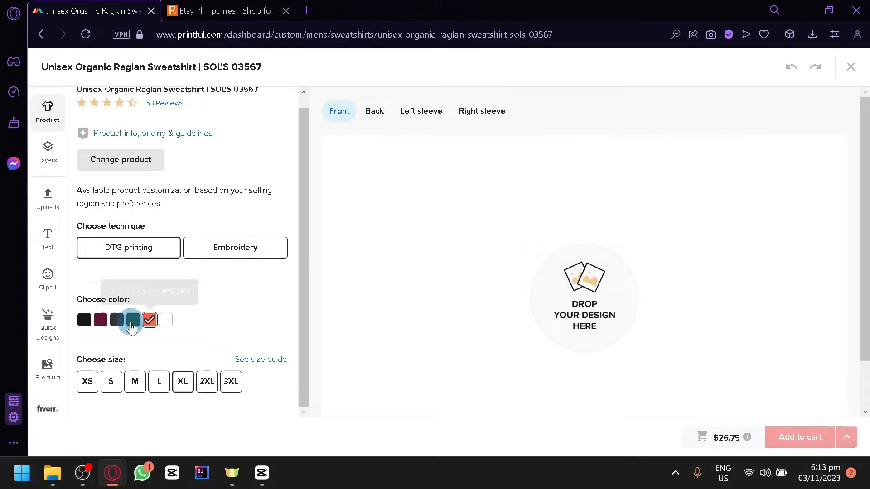
click(132, 320)
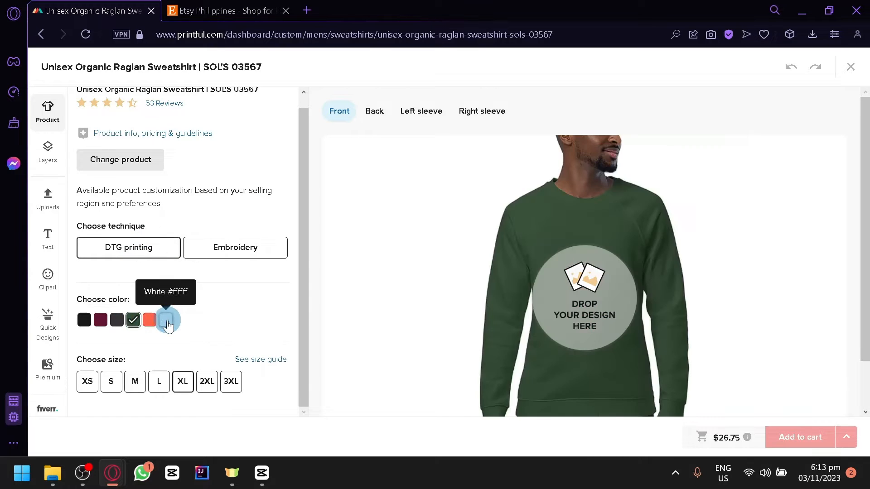
click(166, 320)
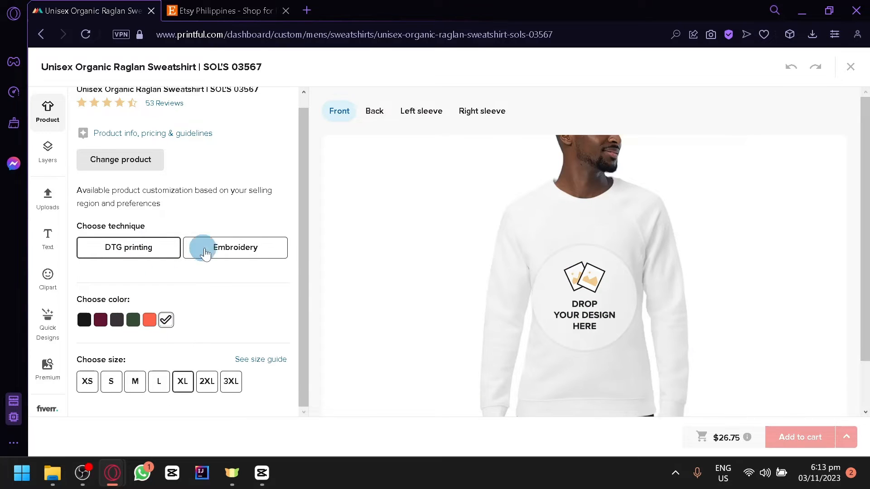
View the sweatshirt's back, left sleeve and right sleeve, return to the front, and show the design layers
click(374, 122)
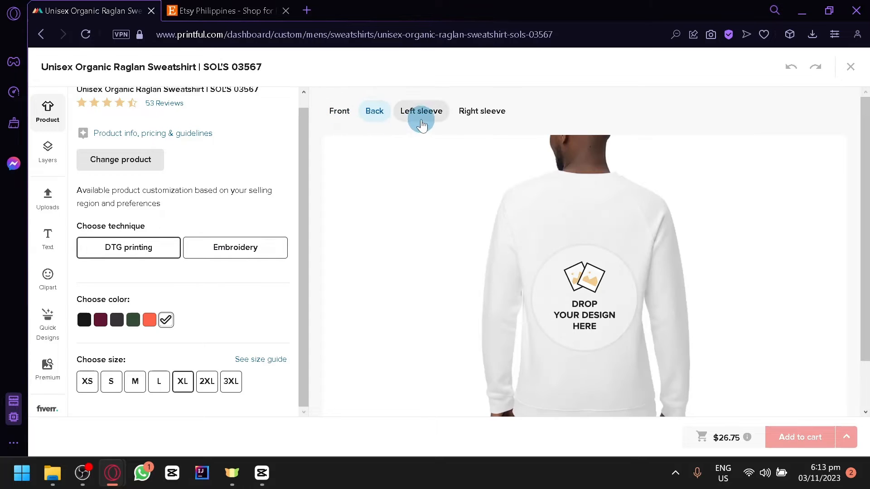
click(421, 117)
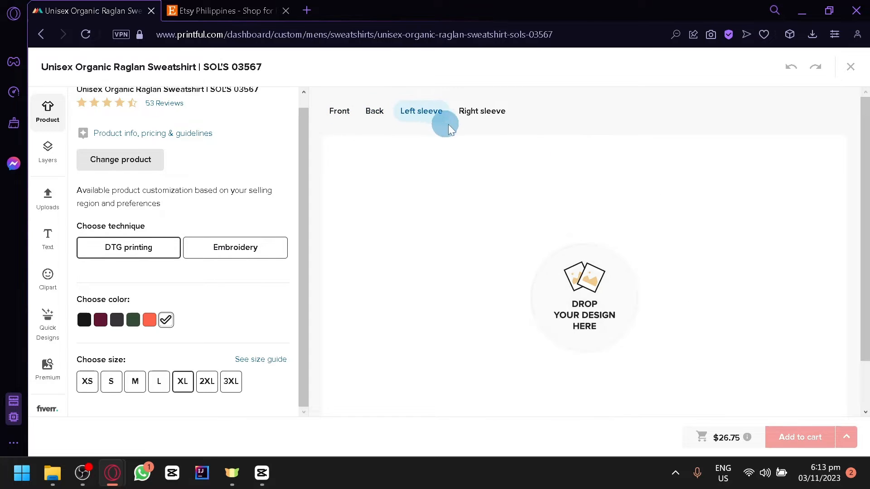
click(479, 111)
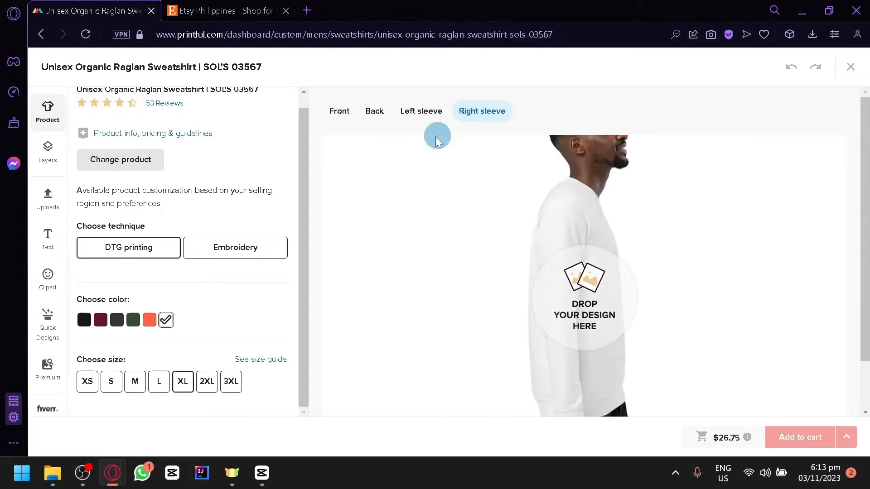
click(334, 112)
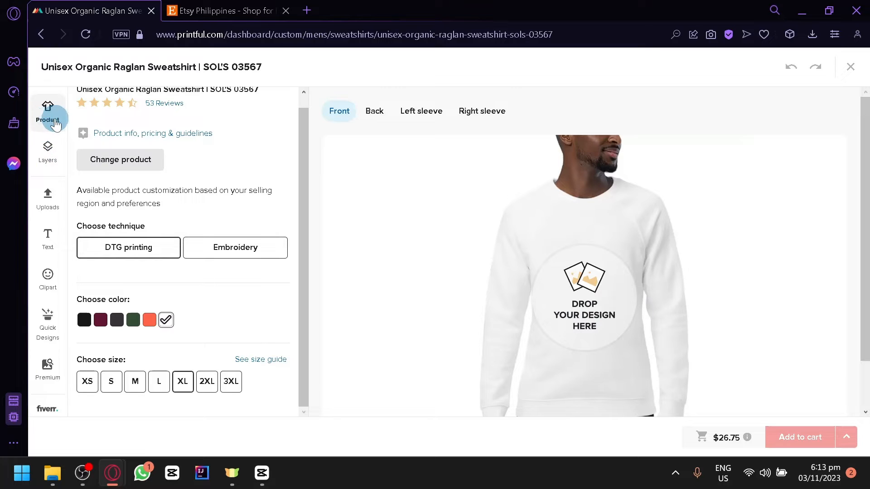
click(57, 158)
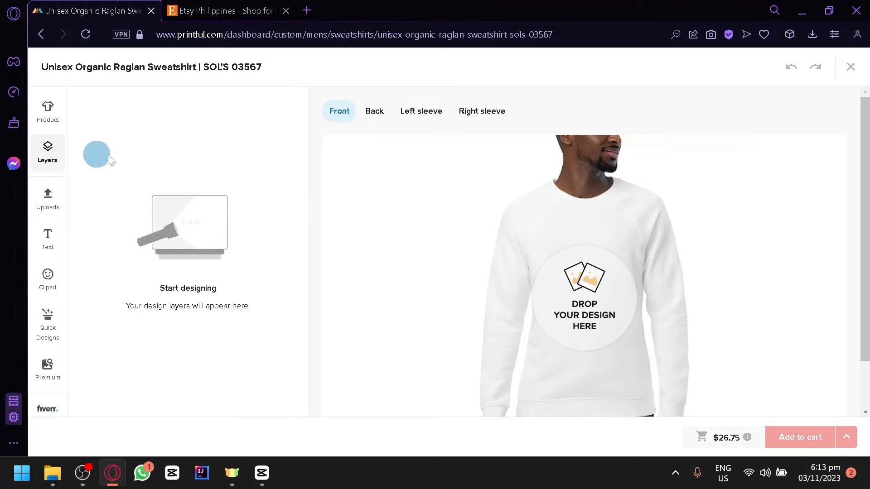
Open and close the file library, and browse the text presets, varsity team uniforms and ready to use quotes
click(45, 198)
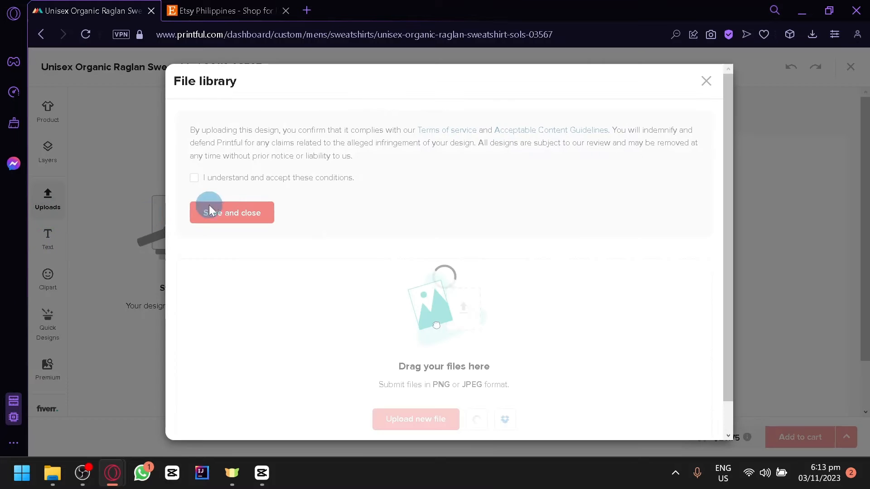
click(706, 80)
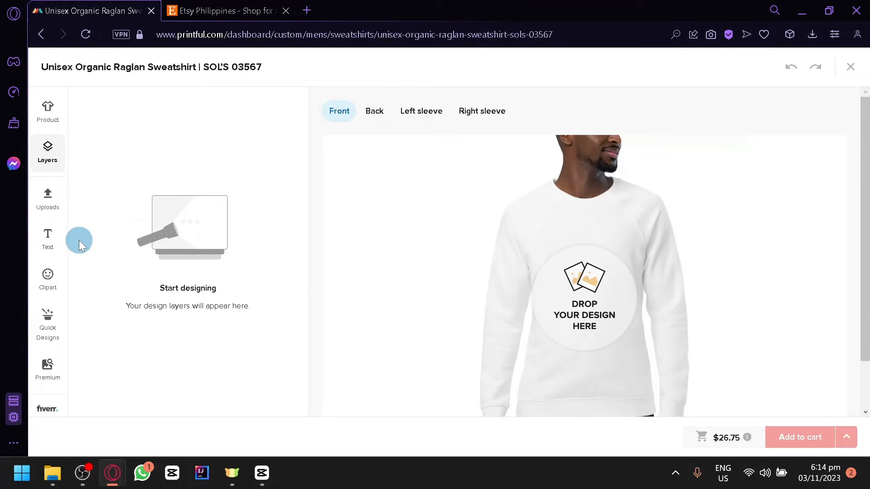
click(48, 235)
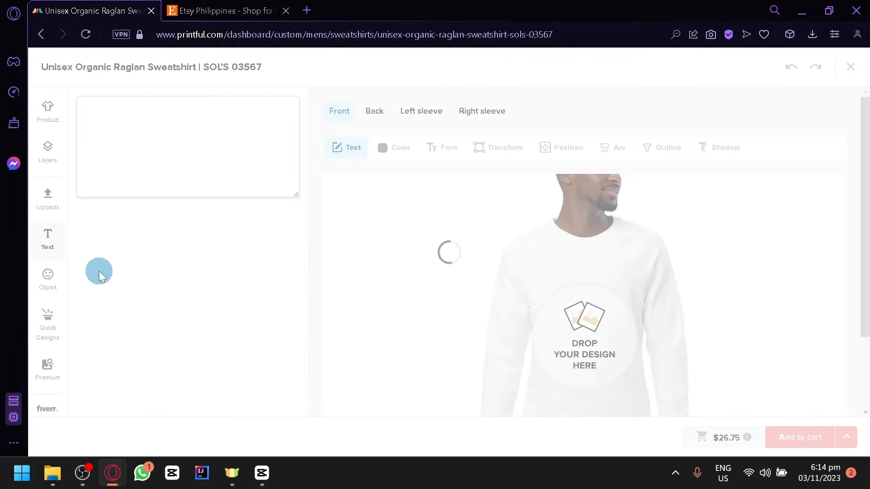
scroll(226, 271, down, 2)
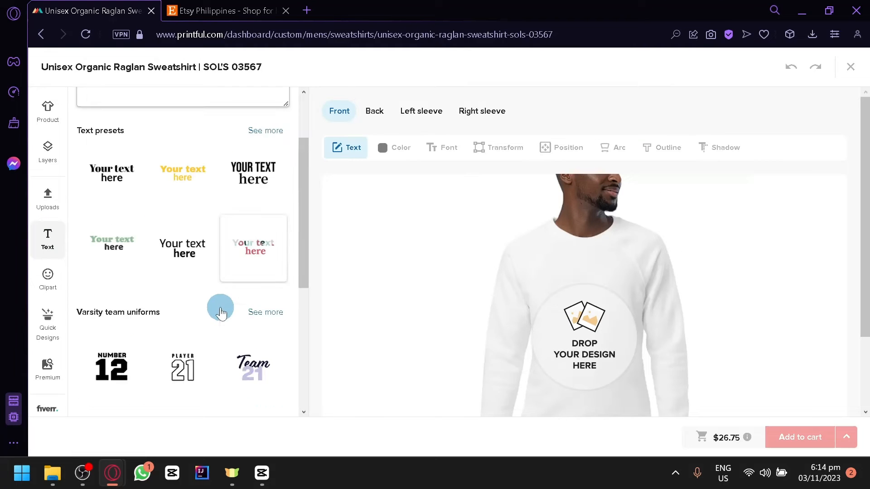
scroll(152, 238, down, 4)
scroll(150, 244, down, 2)
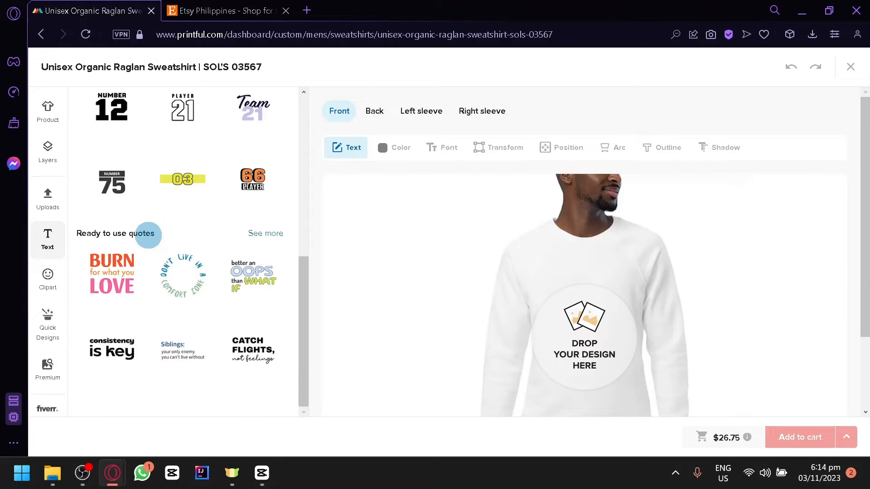
scroll(145, 232, up, 2)
scroll(146, 236, down, 2)
scroll(154, 236, up, 8)
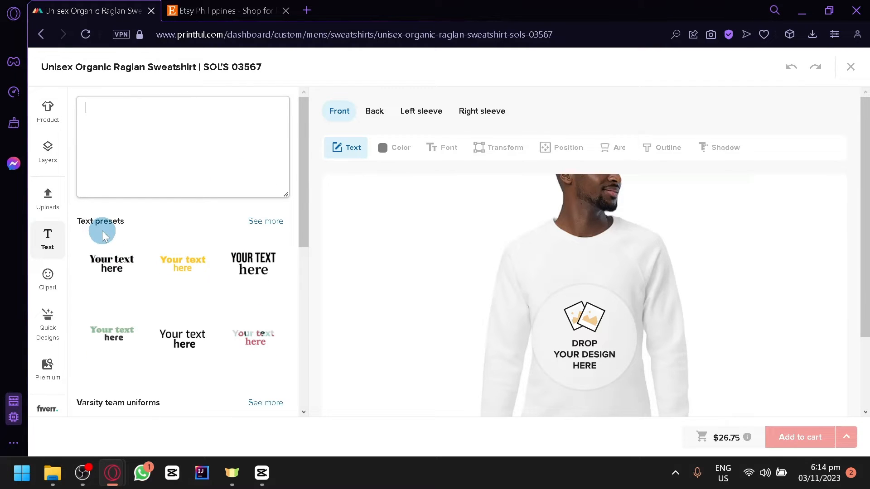
scroll(102, 228, down, 2)
scroll(122, 290, down, 2)
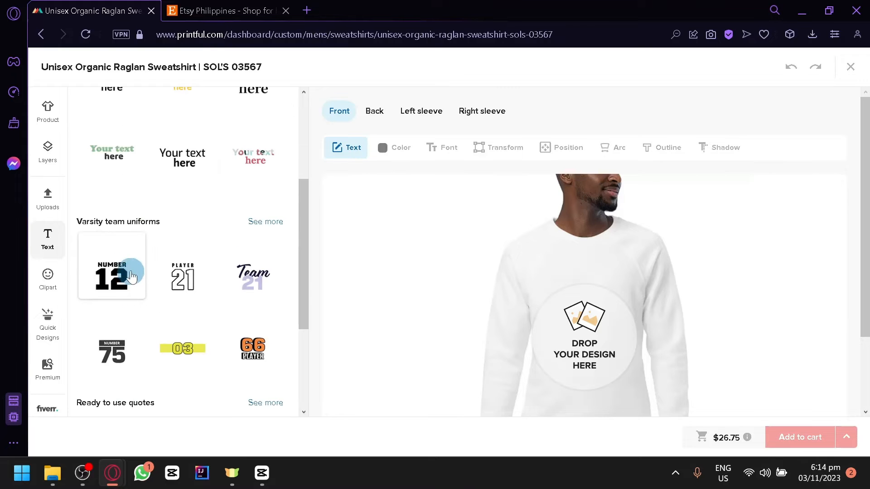
Browse the clipart collections, including the Canada and Mother's Day graphics
click(47, 280)
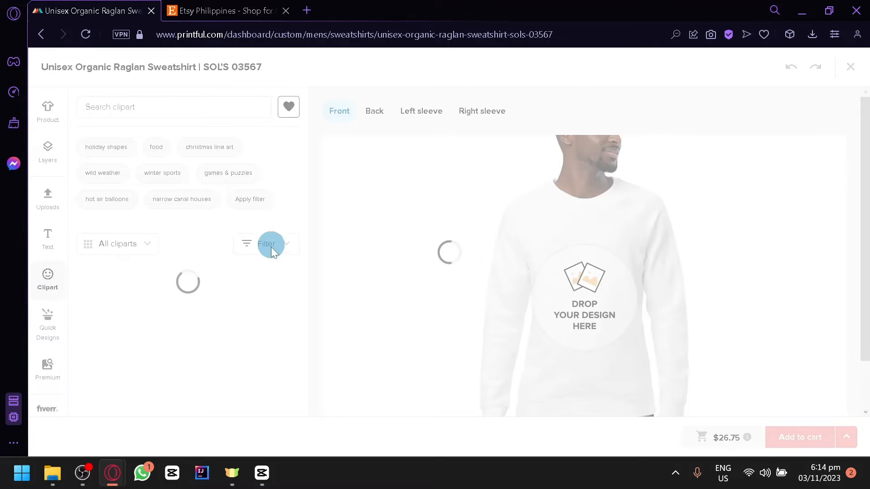
scroll(234, 295, down, 4)
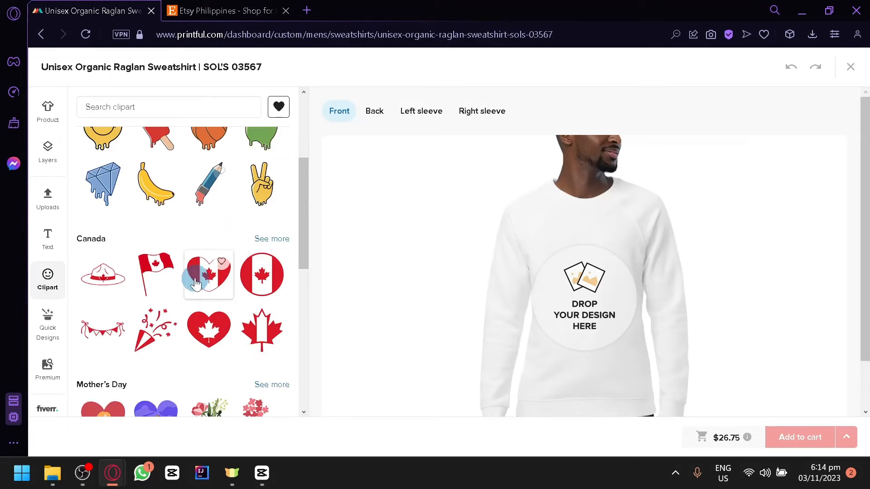
scroll(109, 317, down, 2)
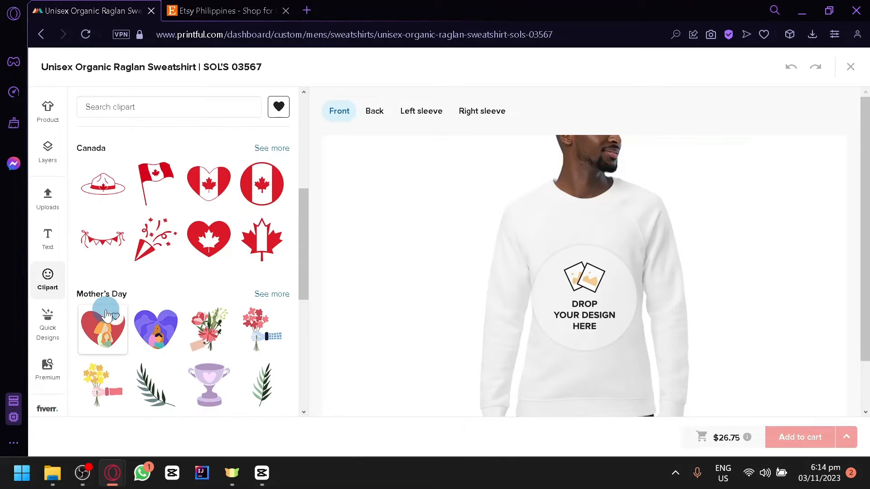
scroll(393, 290, down, 1)
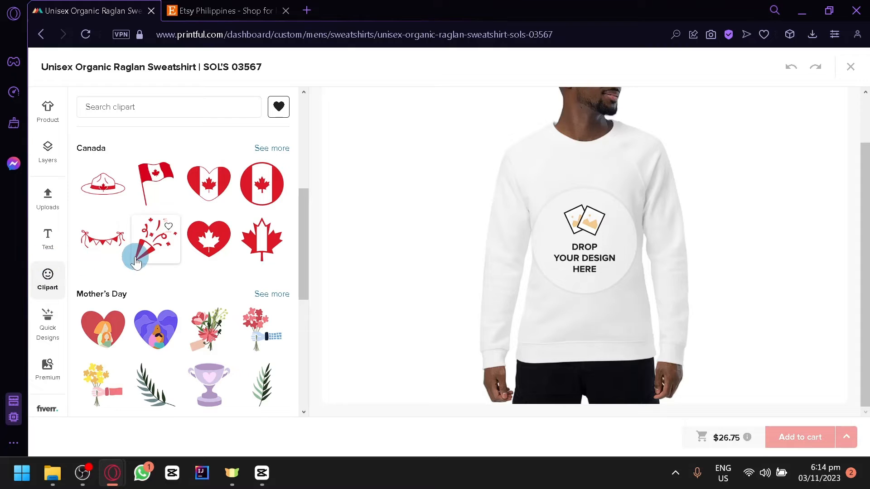
scroll(139, 272, up, 5)
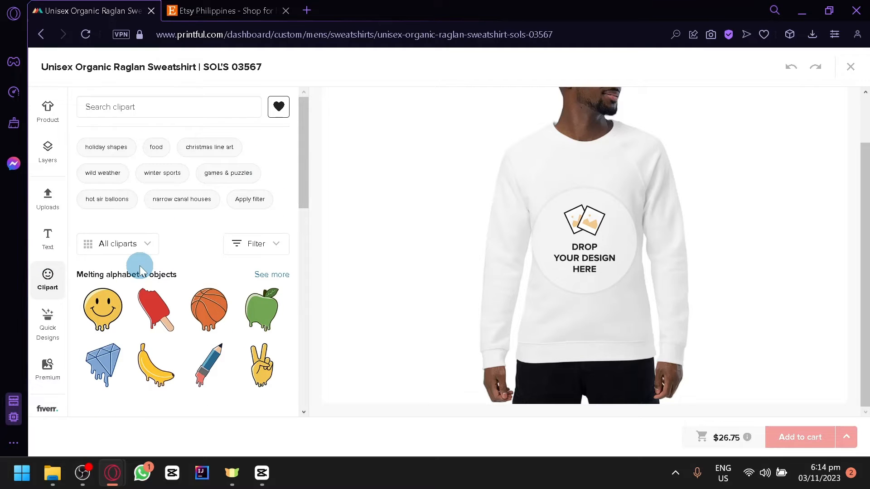
Browse the quick designs down to the Pride Month and 4th of July categories, and return to the product options
click(42, 334)
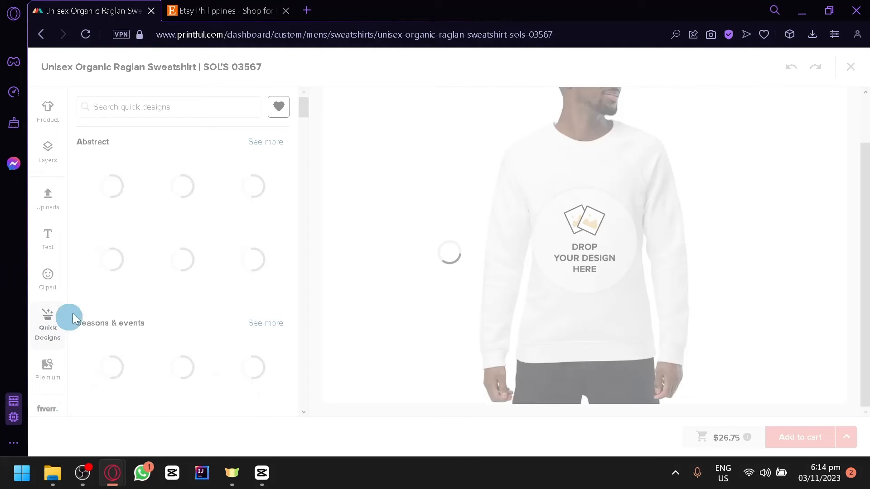
scroll(107, 289, down, 10)
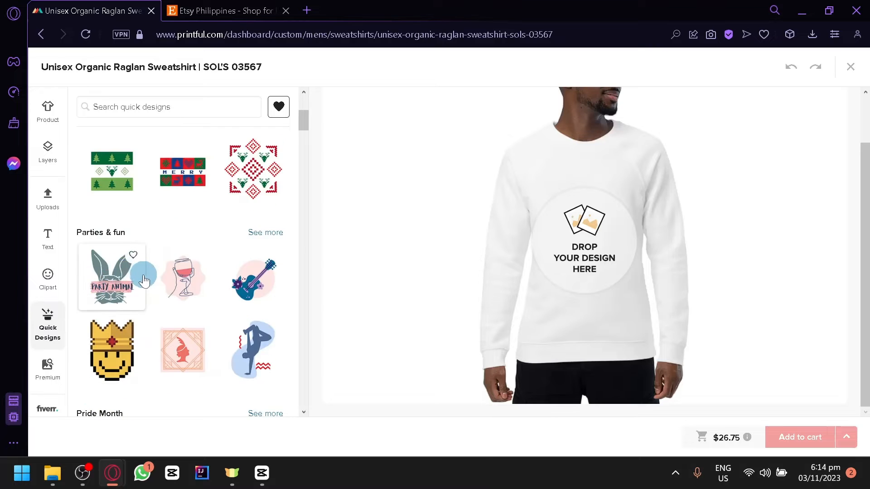
scroll(108, 281, down, 5)
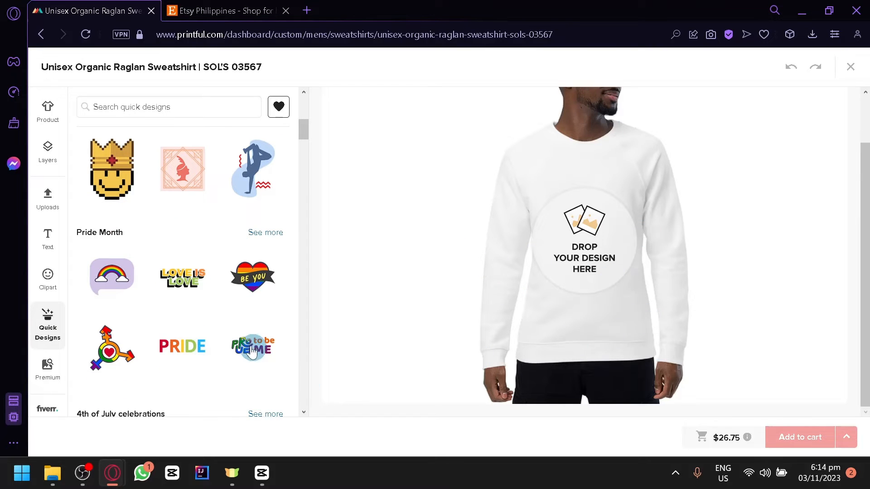
scroll(169, 305, down, 2)
scroll(63, 355, down, 2)
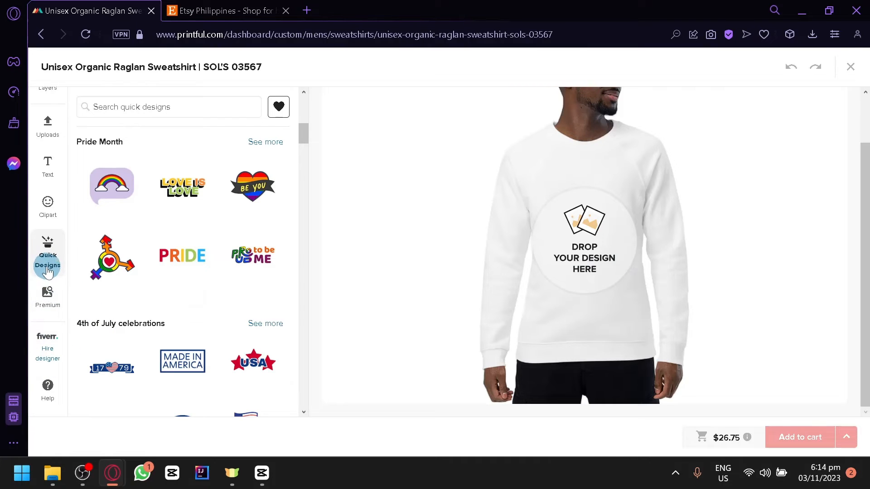
scroll(48, 271, up, 2)
click(41, 100)
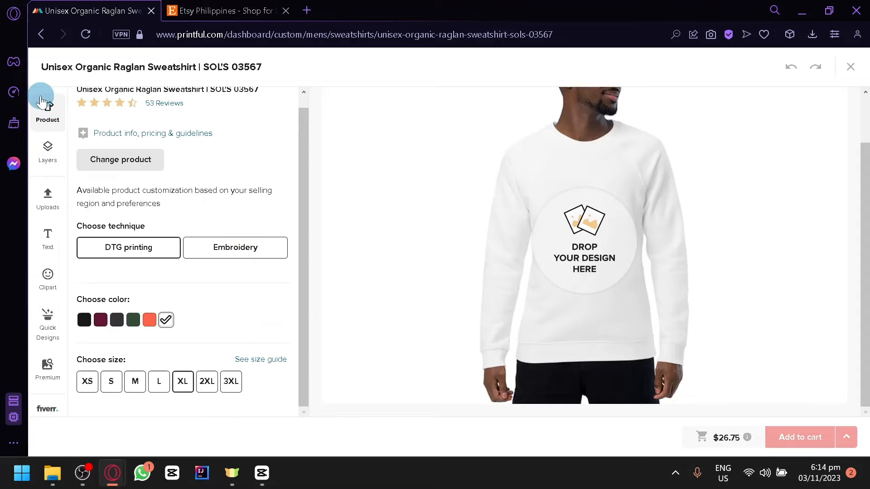
Open the Canva home page in a new browser tab
click(309, 10)
text(ca)
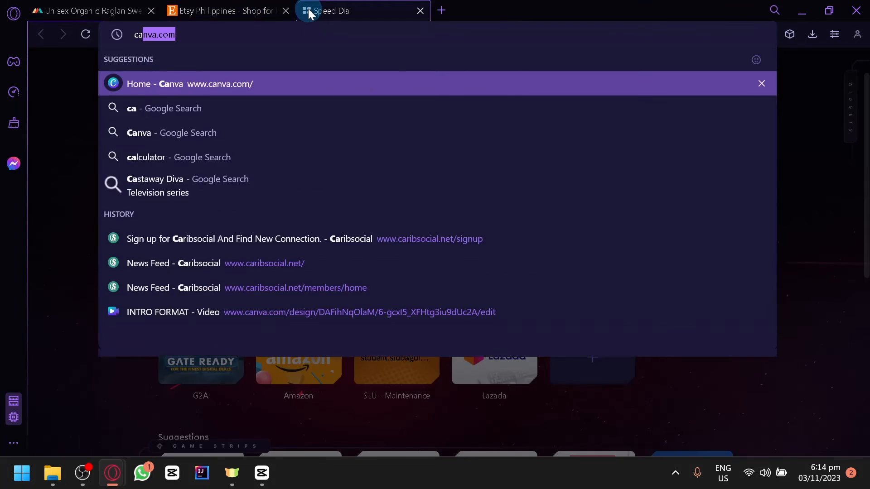
key(Return)
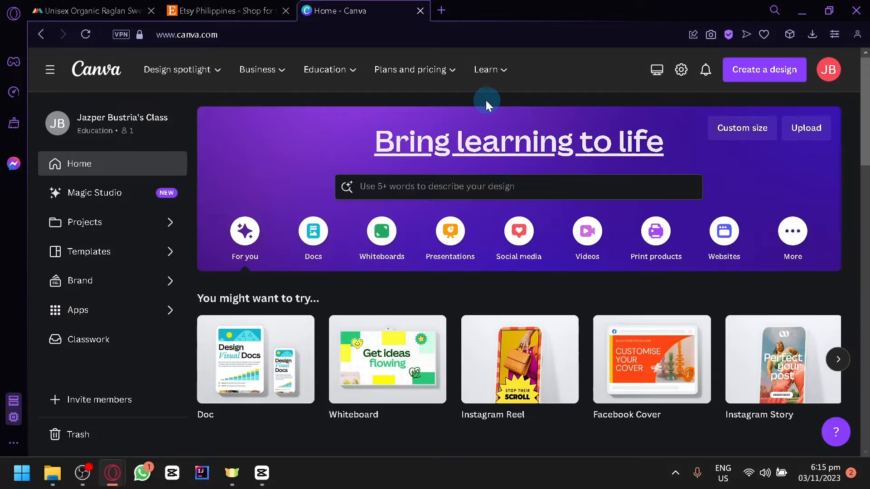
Search Canva's templates for "tshirt", start a blank T-shirt design from the results page, and close the templates page
click(487, 183)
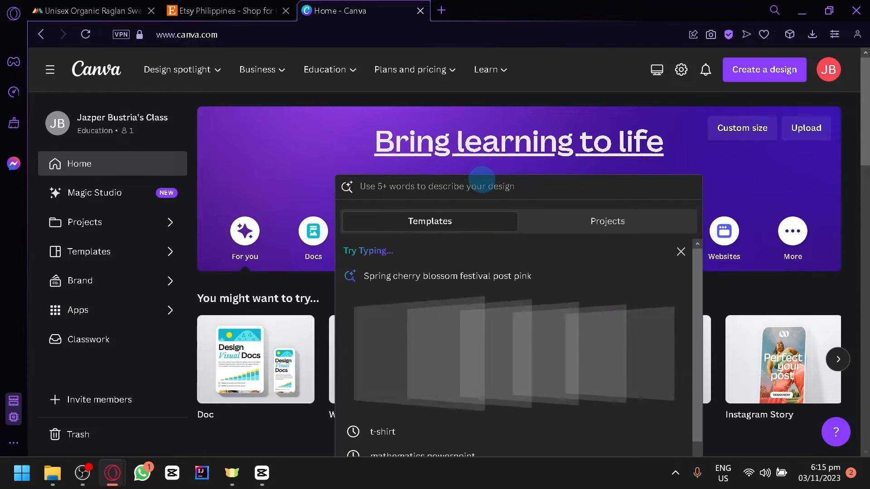
text(tshirt)
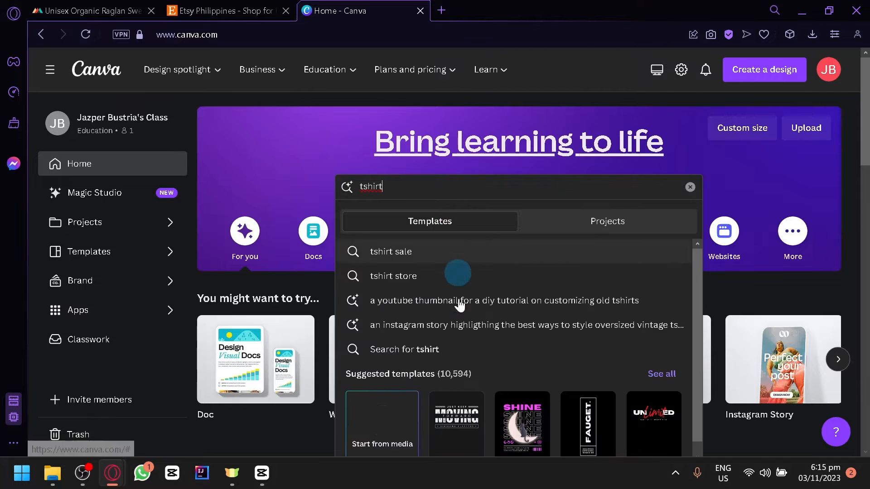
click(433, 235)
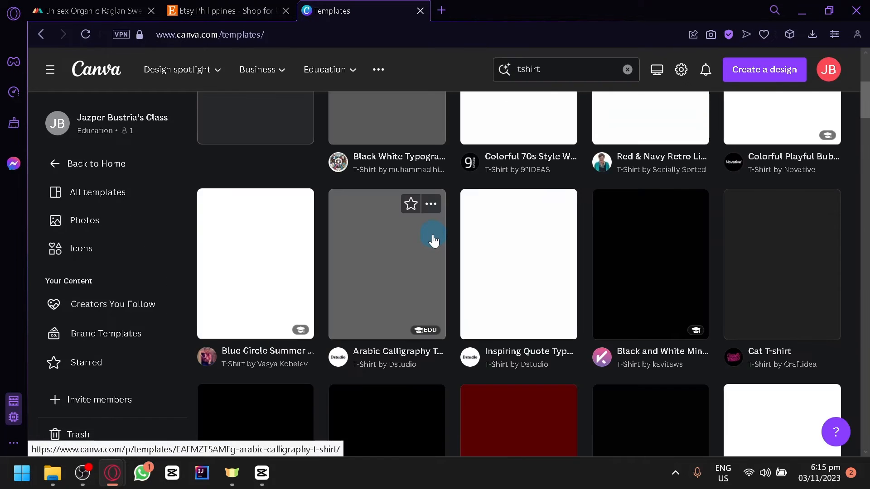
scroll(433, 238, down, 3)
scroll(433, 234, up, 4)
scroll(433, 237, up, 2)
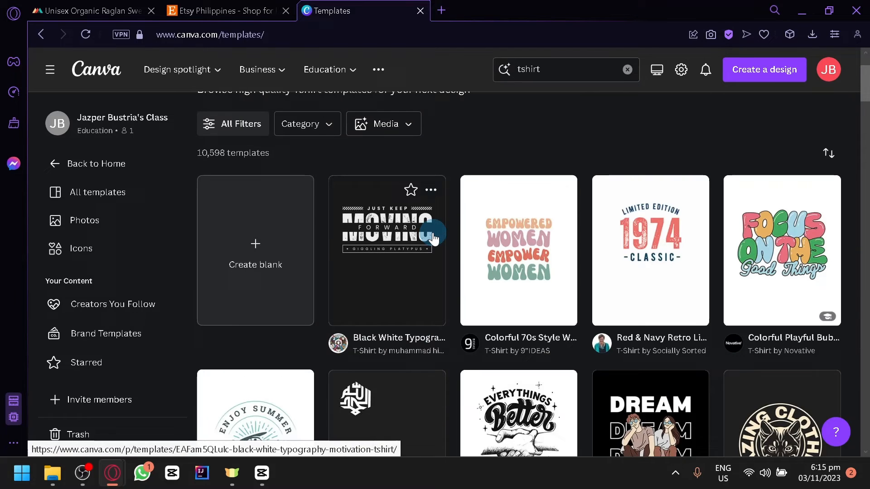
click(284, 255)
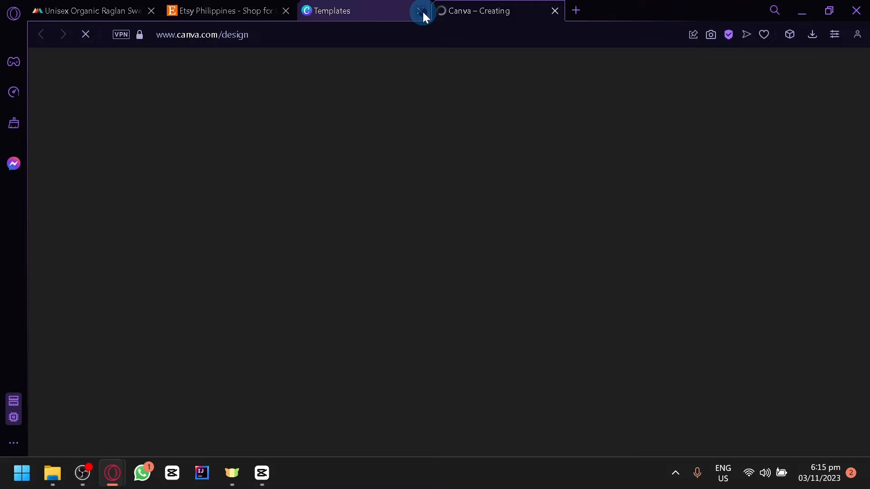
click(420, 10)
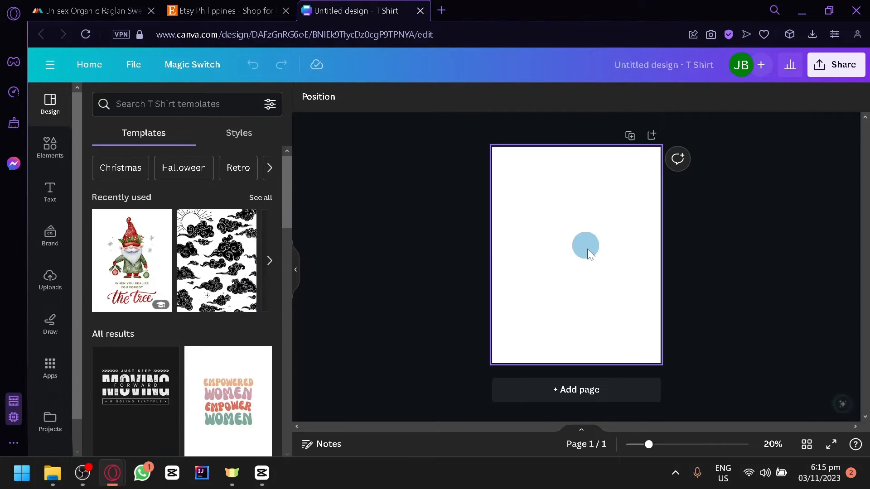
Search the elements for "drone" graphics and place the pink and purple drone on the upper part of the page
click(49, 138)
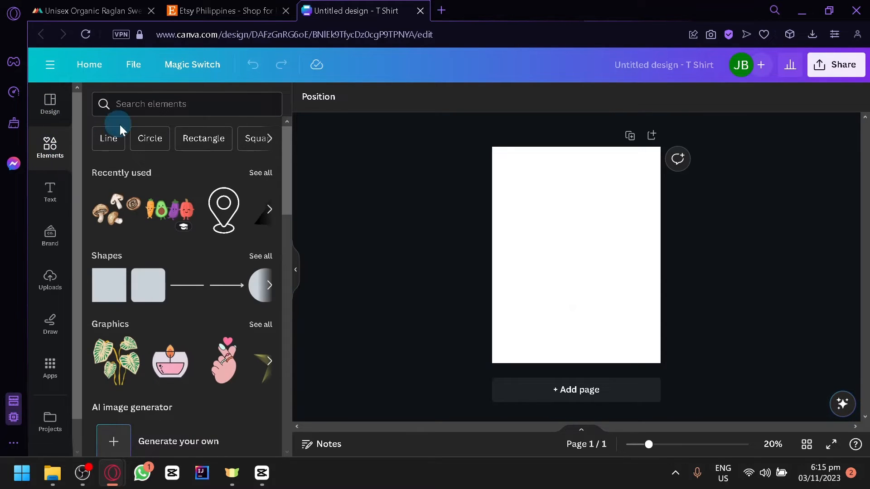
click(152, 104)
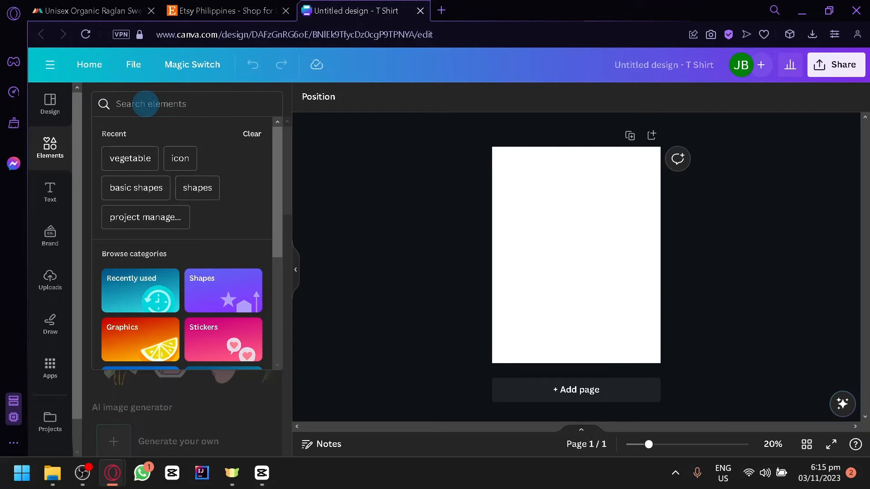
text(drone)
key(Return)
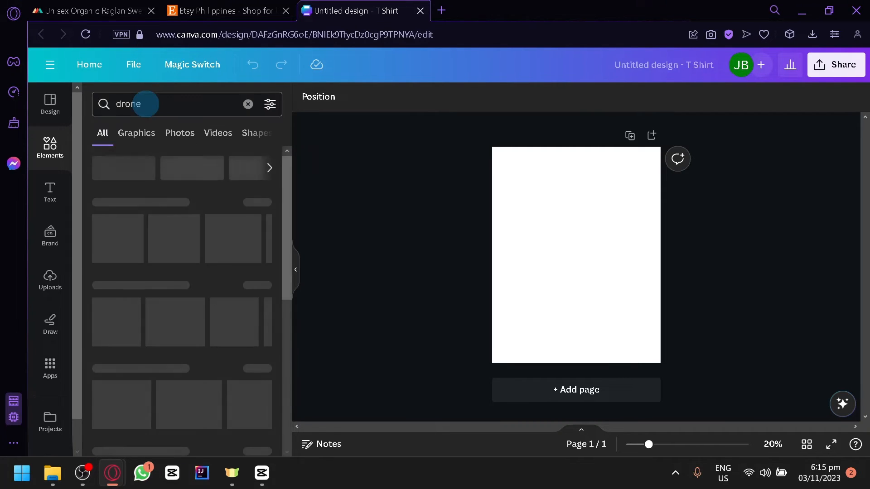
click(148, 144)
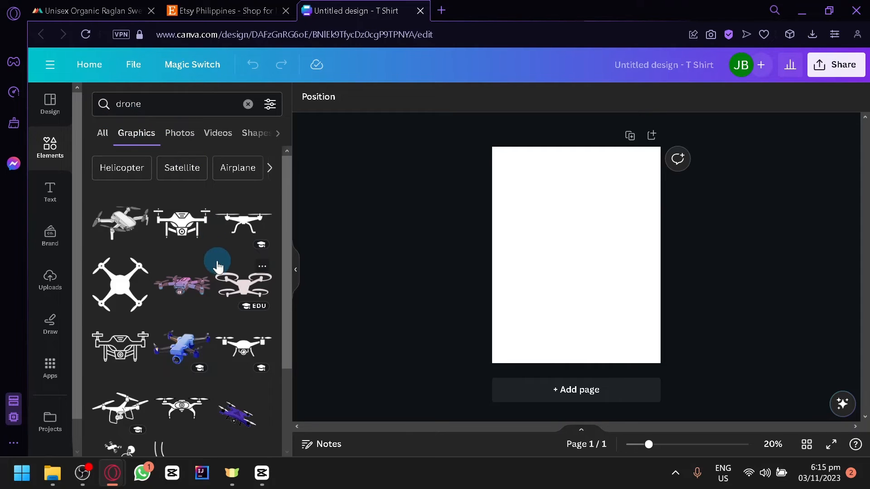
drag(217, 267, 594, 223)
scroll(135, 284, down, 5)
Search the graphics for "banner" and look through the banner shapes
drag(152, 110, 100, 108)
text(banner)
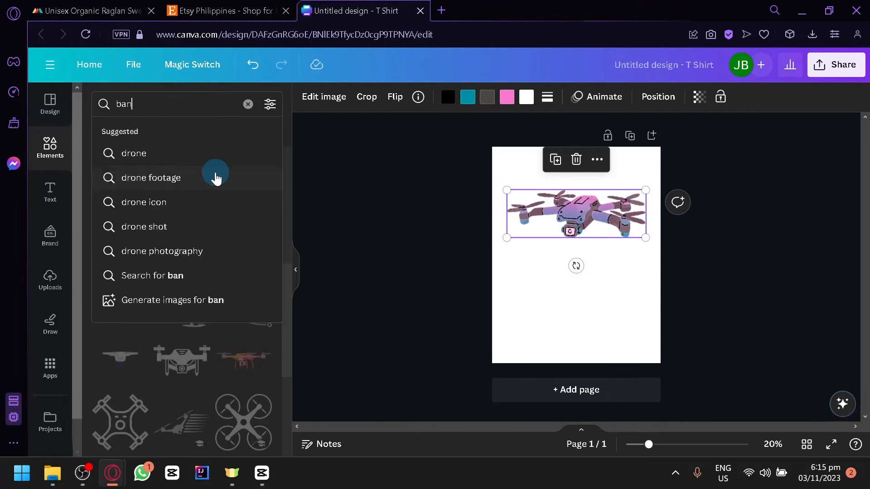
key(Return)
scroll(196, 278, down, 6)
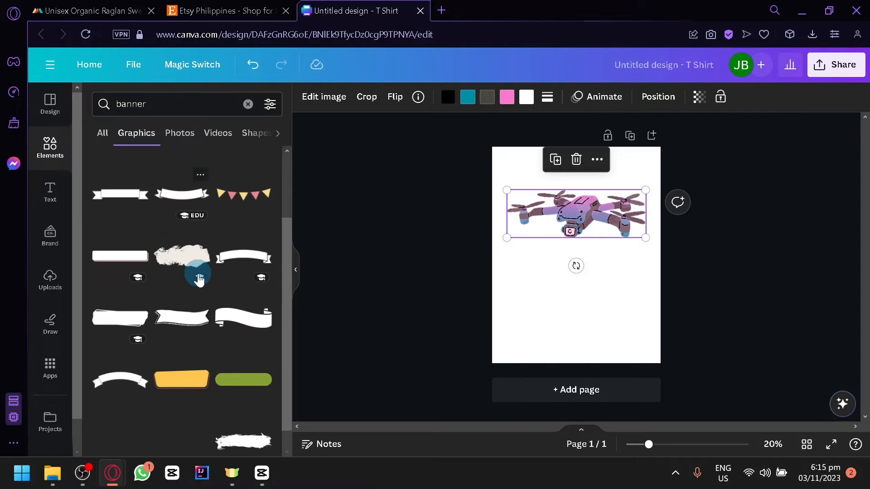
scroll(190, 249, down, 4)
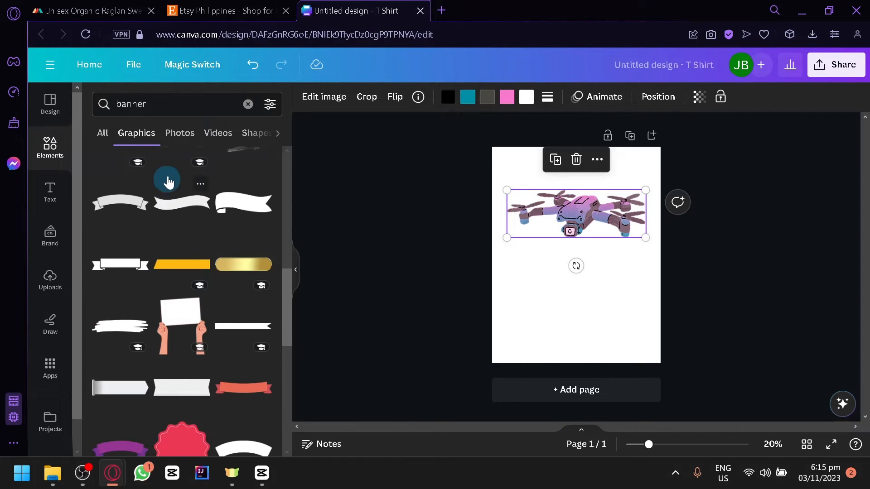
Refine the graphics search to "banner vertical"
click(174, 103)
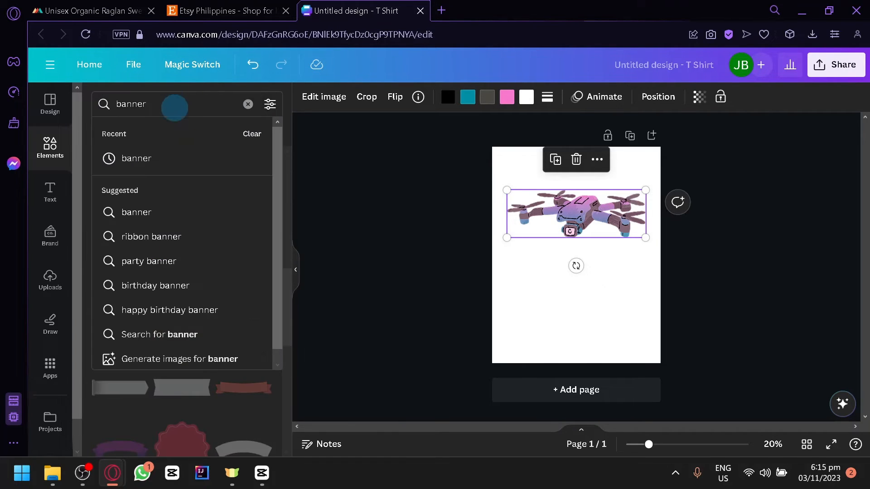
text(vertical)
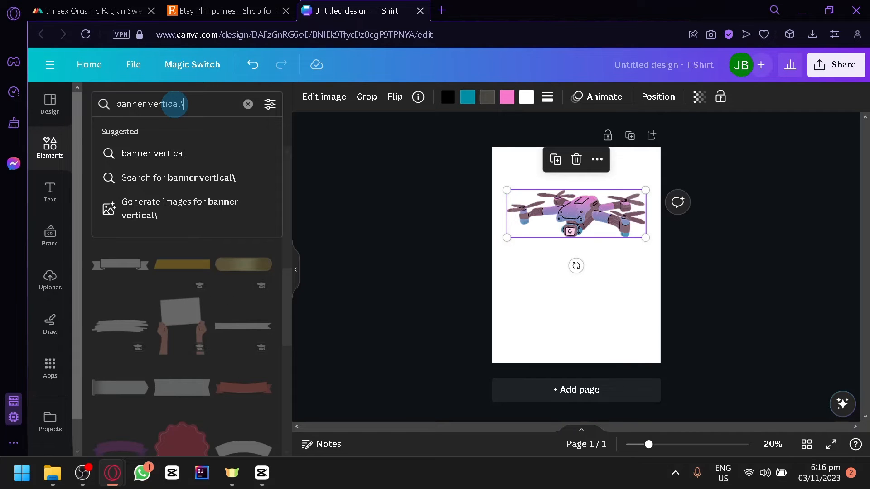
key(Return)
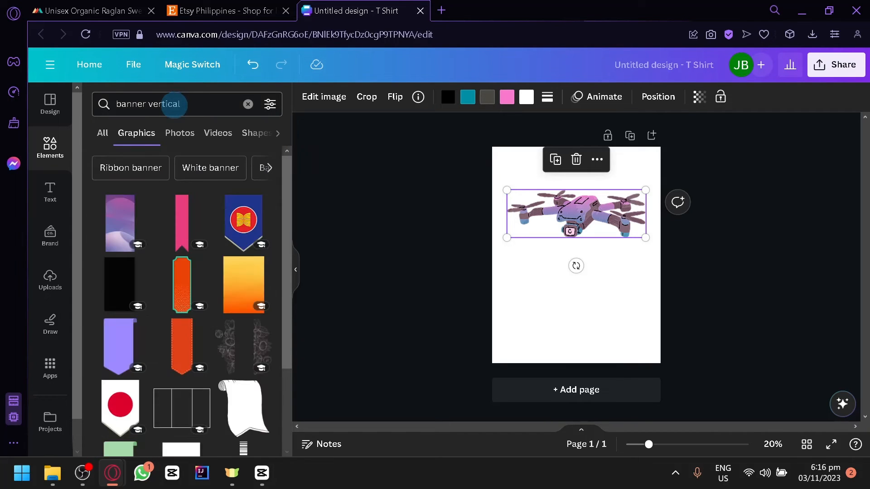
Add the scroll-shaped vertical banner graphic to the page, flip it horizontally and move it up over the drone's underside
scroll(236, 312, down, 2)
drag(247, 333, 573, 284)
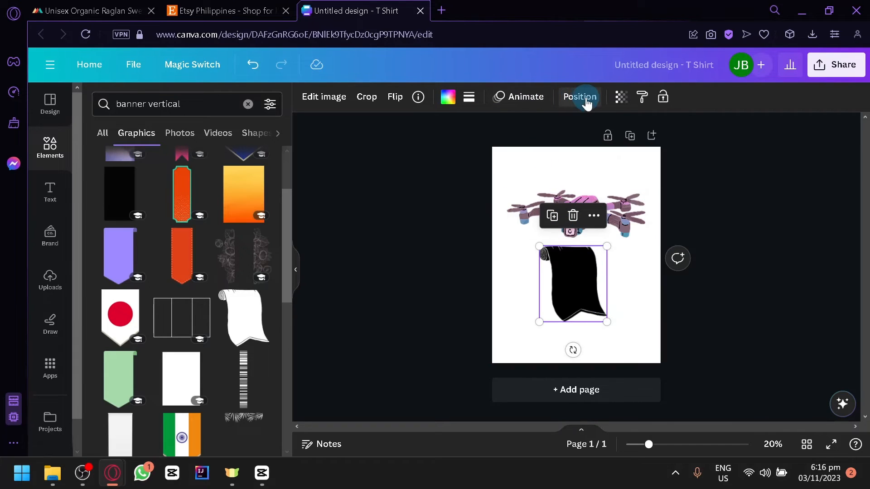
click(394, 97)
click(414, 136)
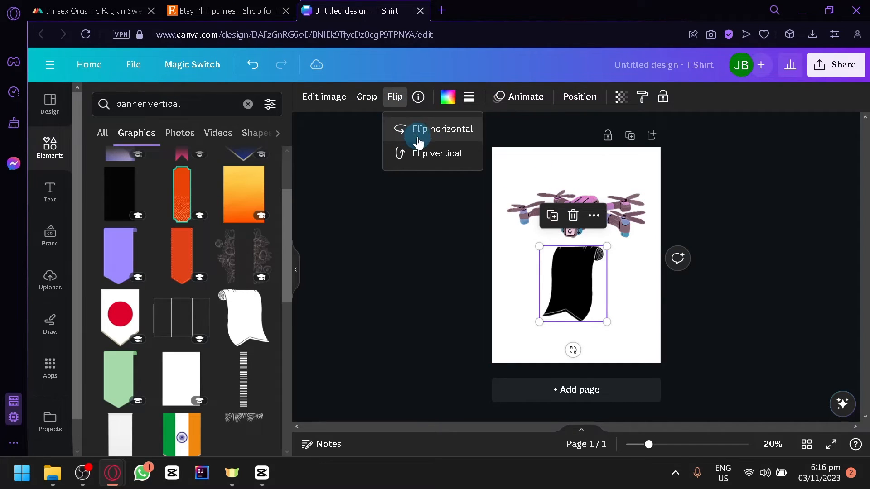
drag(591, 300, 600, 273)
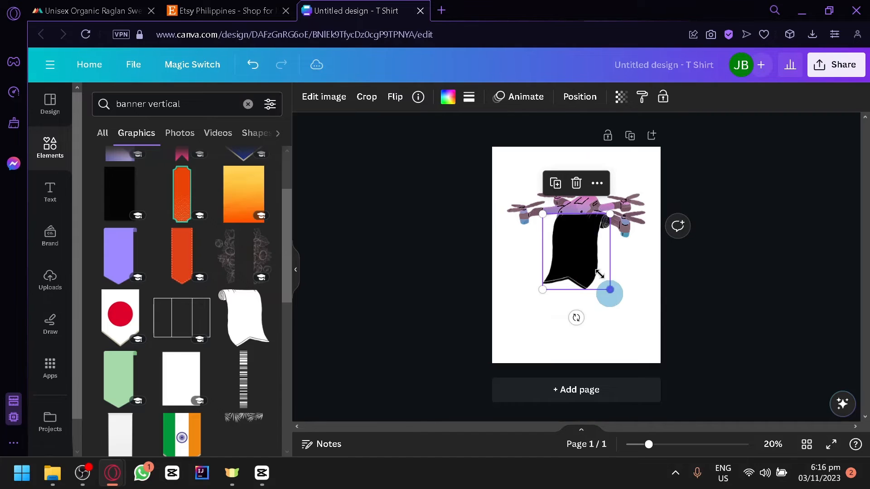
Send the banner behind the drone, then resize and reposition it so it hangs centred beneath the drone's body
click(557, 97)
click(226, 152)
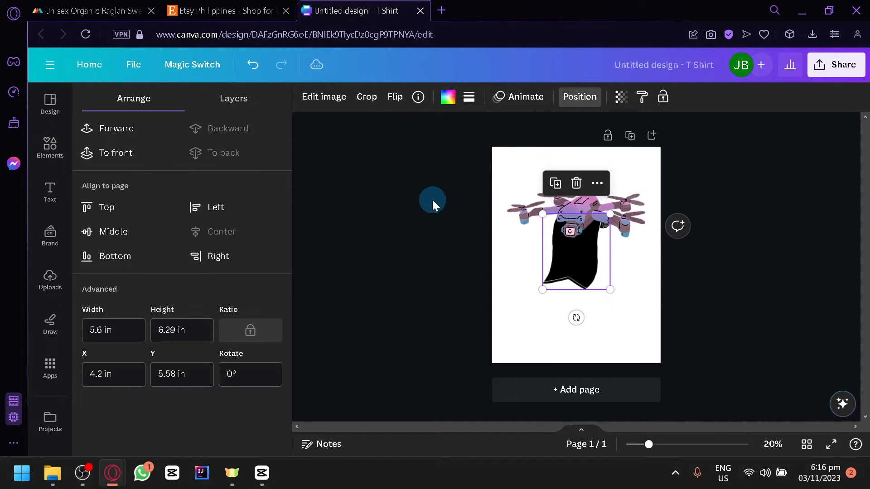
click(444, 229)
drag(610, 289, 668, 355)
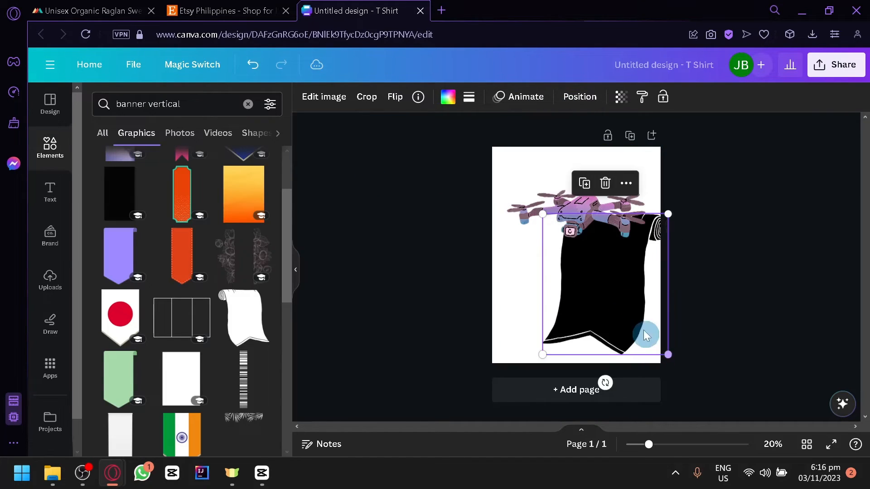
drag(629, 303, 607, 292)
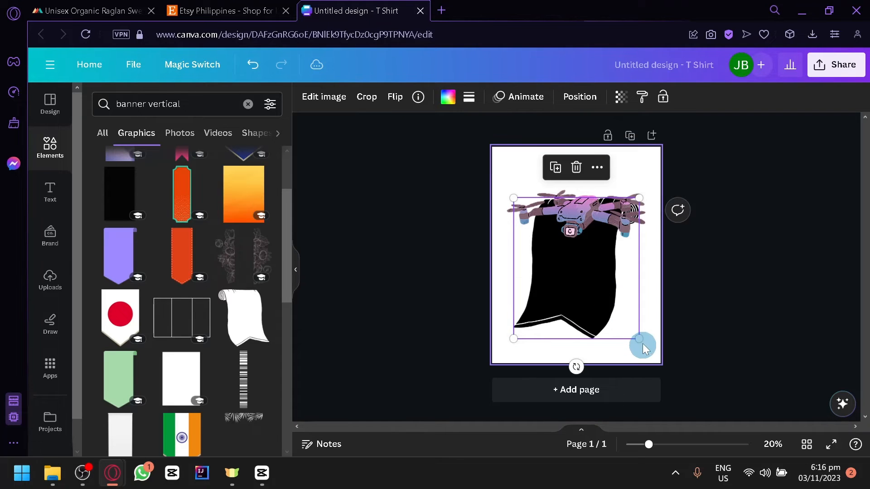
drag(642, 346, 601, 272)
Search the graphics for "harry potter", then place the winged golden ball and shrink it to sit on the black banner
click(181, 104)
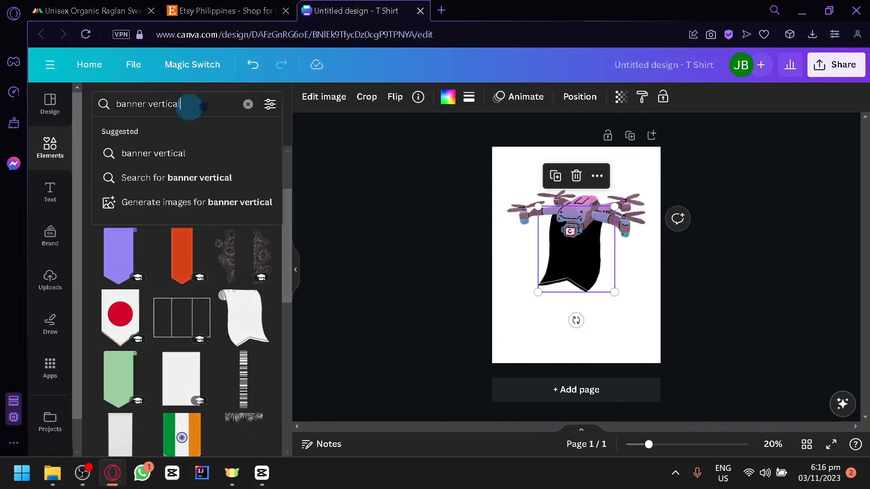
text(harry)
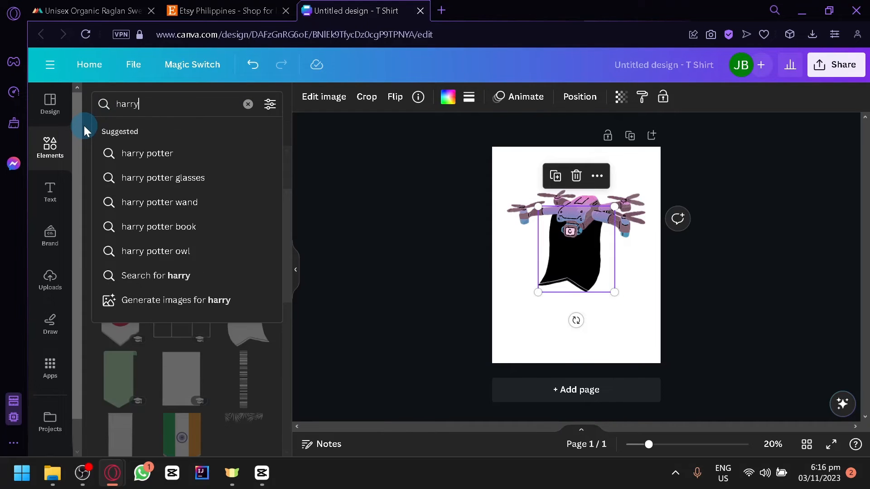
key(Down)
key(Return)
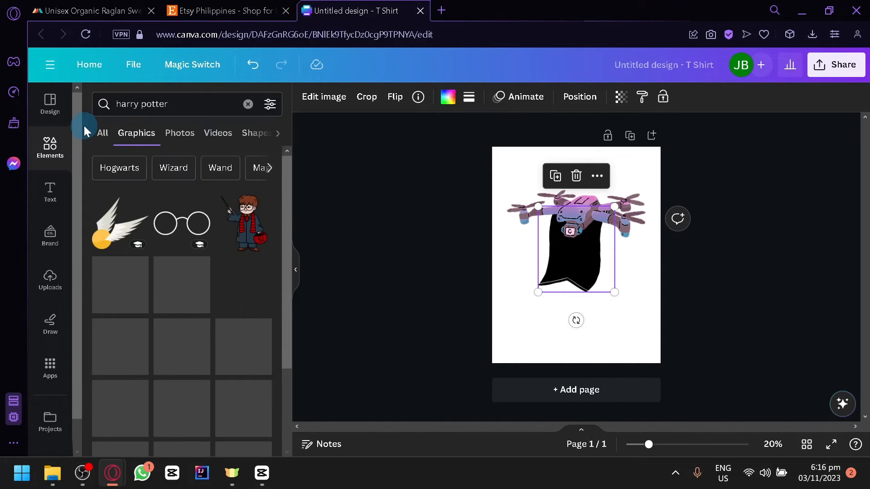
drag(112, 223, 566, 255)
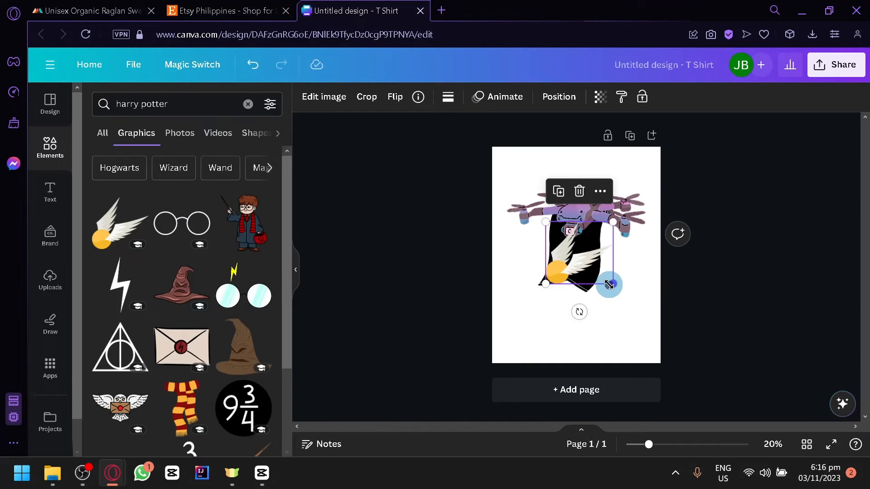
drag(610, 284, 585, 262)
drag(558, 249, 579, 259)
click(631, 299)
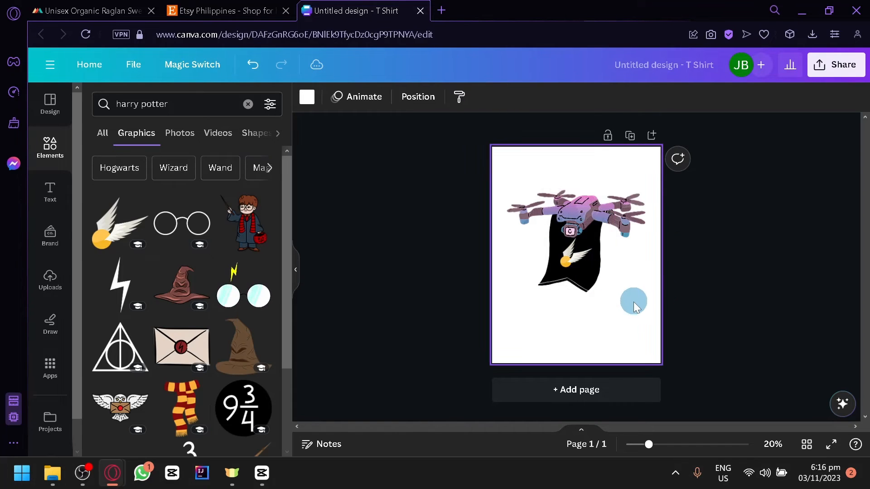
Download the design as a PNG with a transparent background
click(837, 78)
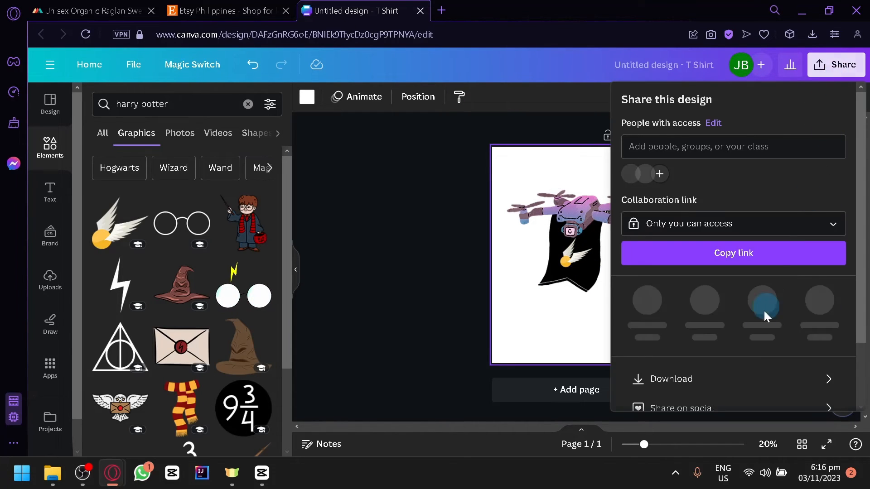
click(723, 368)
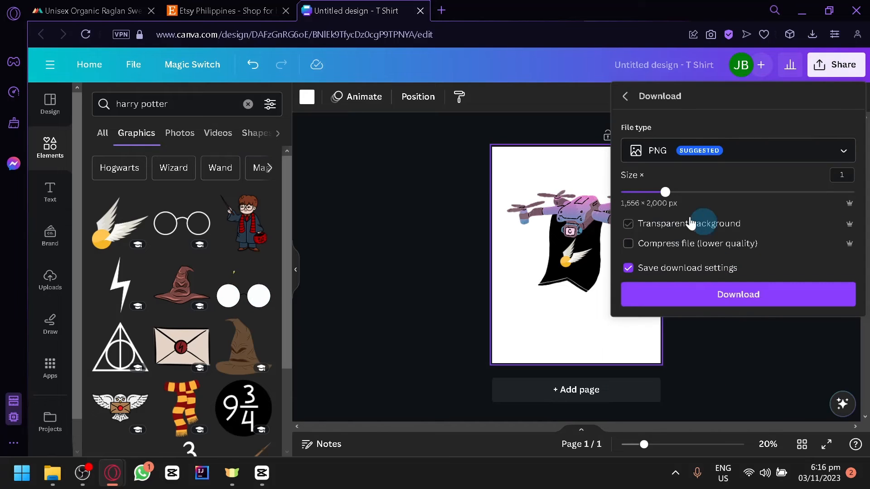
click(695, 303)
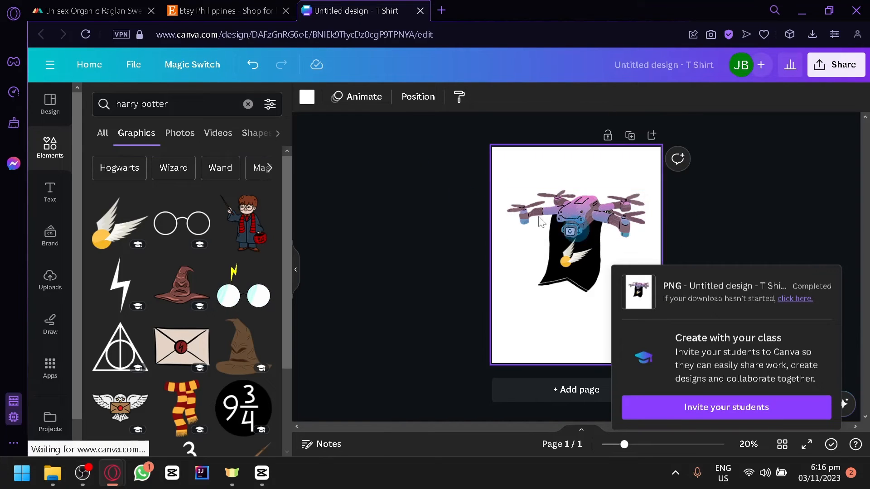
Switch to the Printful sweatshirt designer and place the downloaded Untitled design (6).png on the front of the sweatshirt
click(248, 10)
click(113, 7)
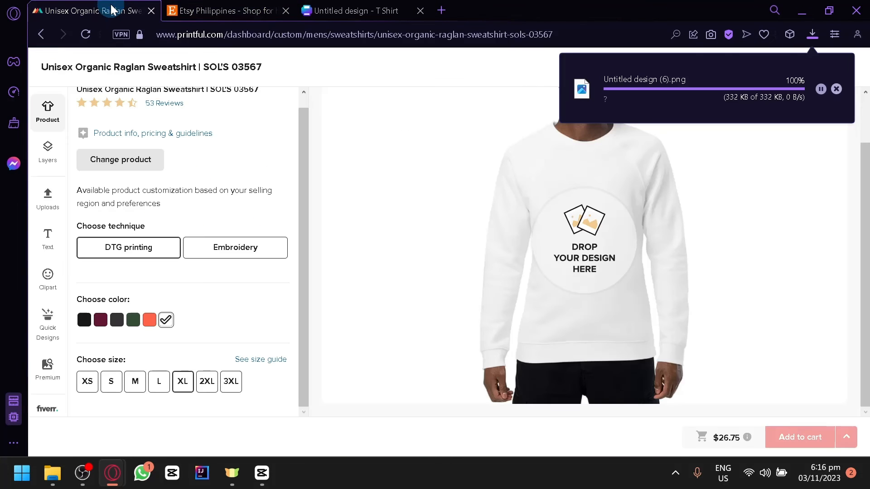
drag(675, 83, 586, 276)
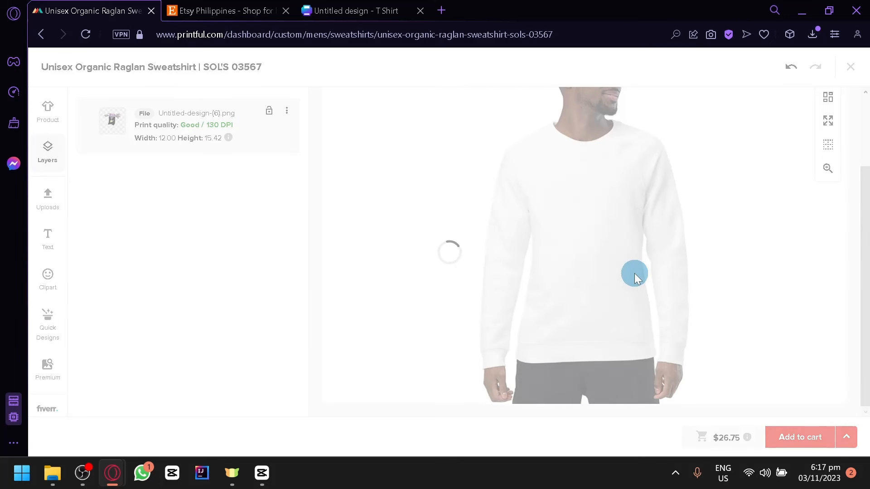
mouse_move(601, 222)
mouse_down()
mouse_move(601, 213)
mouse_move(588, 226)
mouse_move(588, 211)
mouse_up()
click(369, 136)
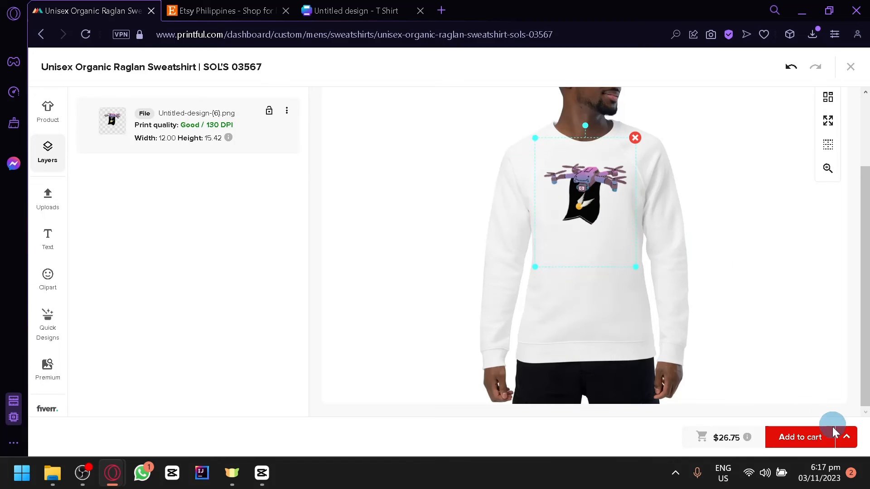
Review the product options, design layers, and the back and both sleeve placements, and return to the front view
click(49, 114)
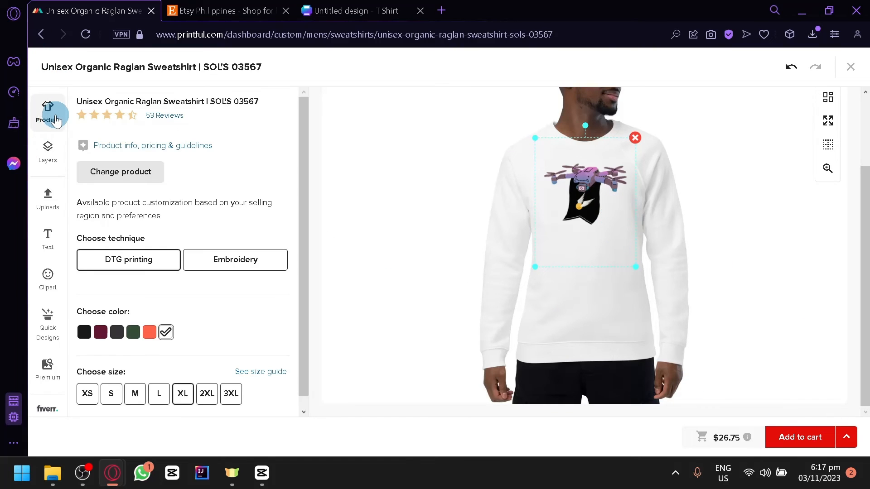
click(60, 159)
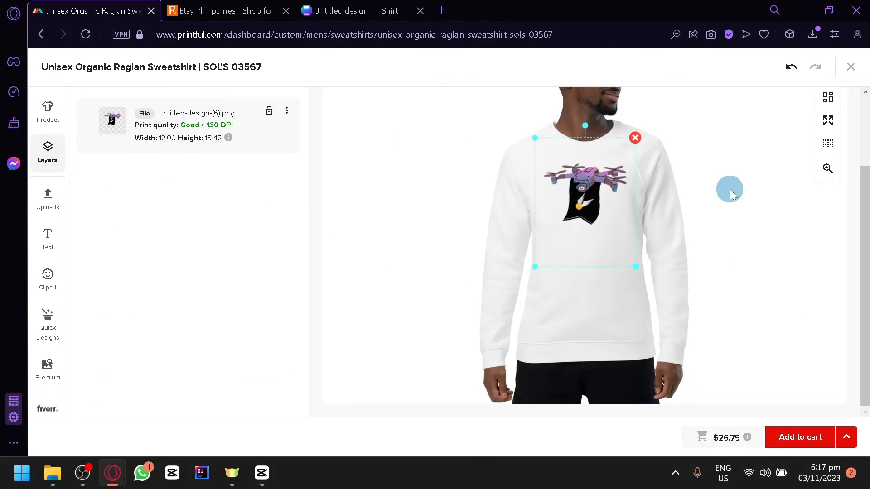
scroll(729, 193, up, 2)
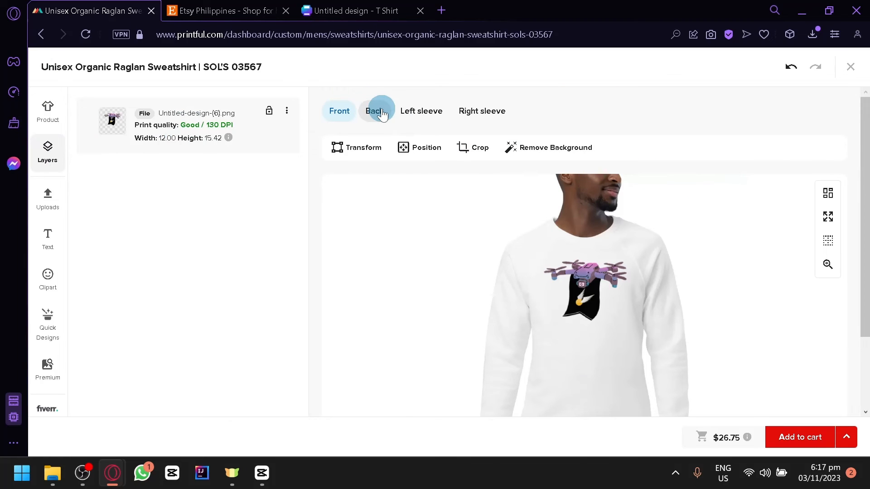
click(379, 111)
click(424, 114)
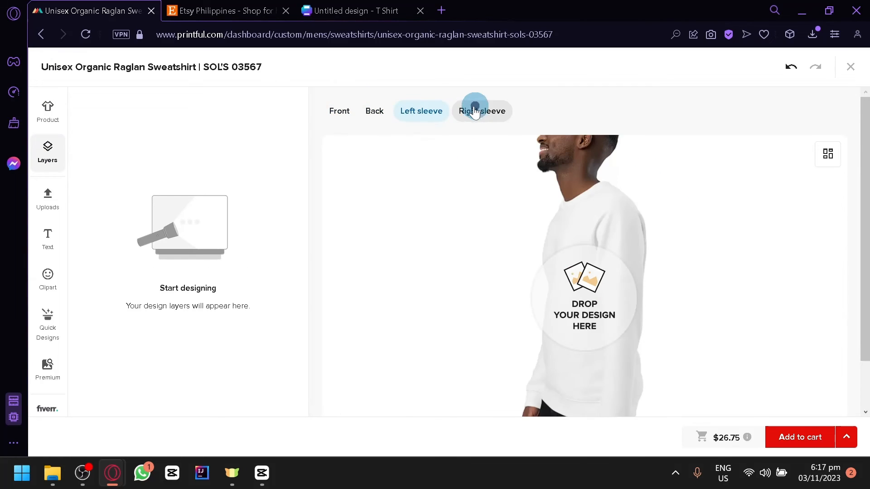
click(476, 109)
click(339, 110)
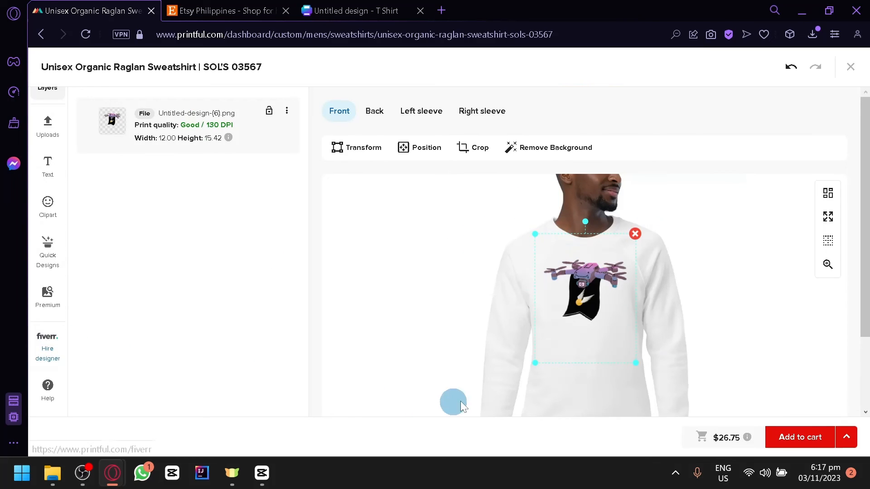
Add the designed sweatshirt to the cart and open the orders page
click(796, 439)
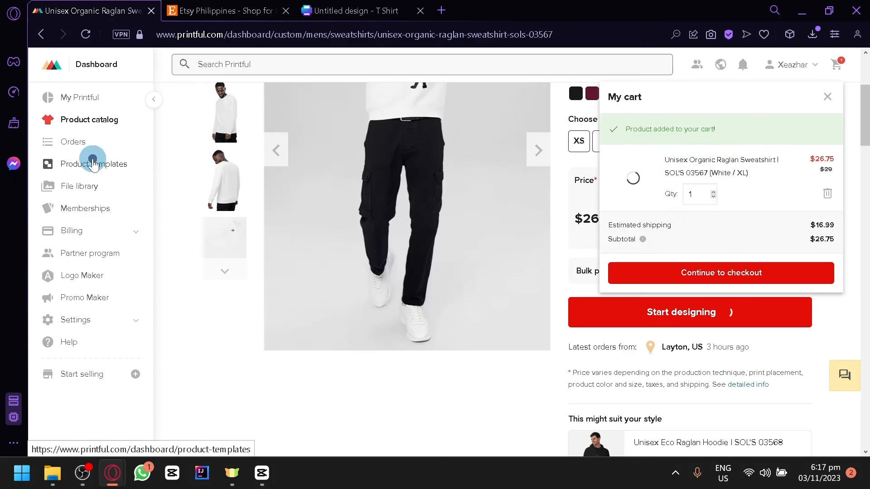
click(92, 162)
click(87, 141)
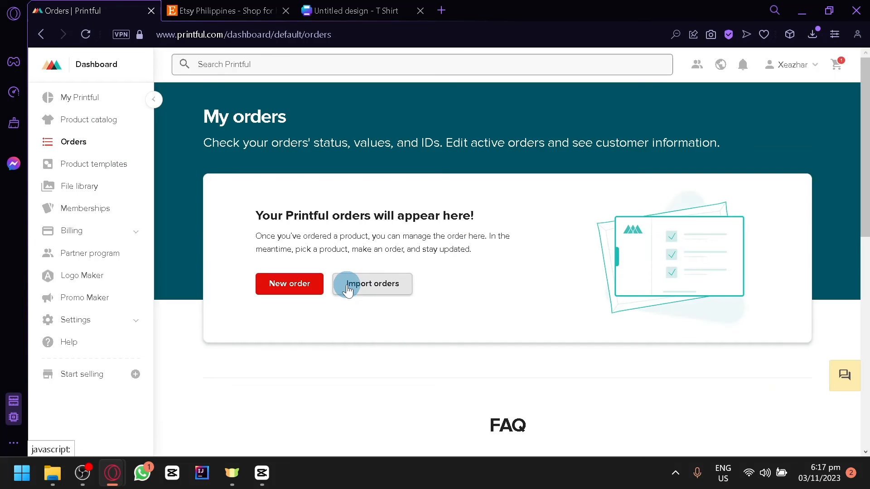
Try to start a new basic order with the recently viewed Unisex Organic Raglan Sweatshirt
click(287, 290)
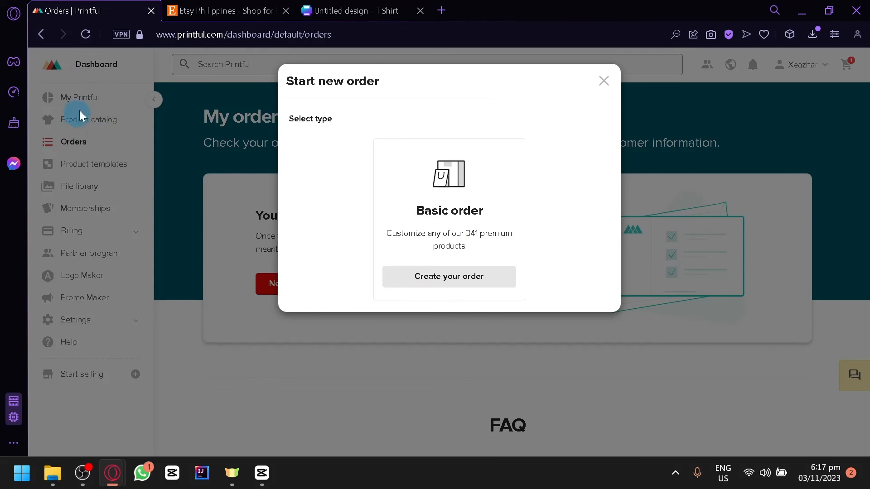
click(604, 84)
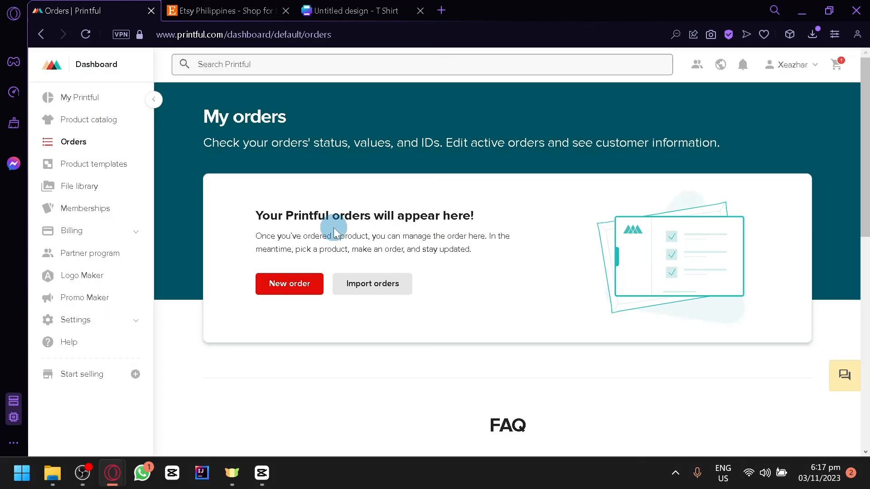
click(285, 290)
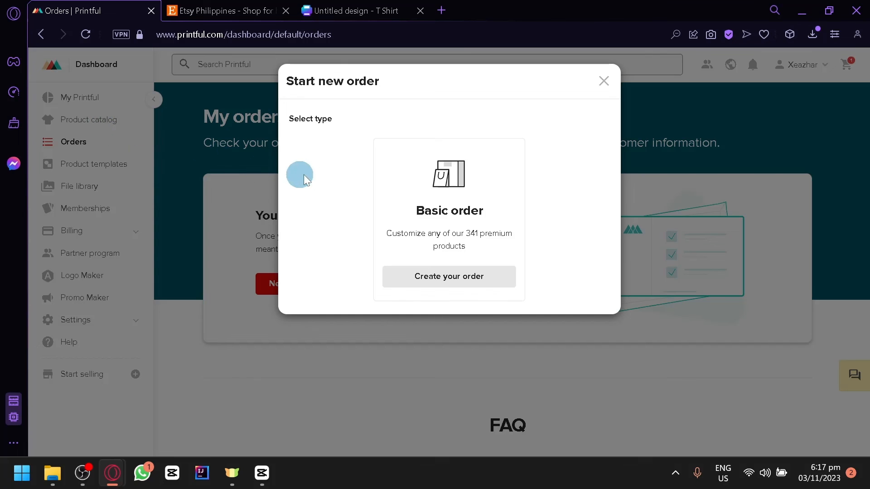
click(418, 270)
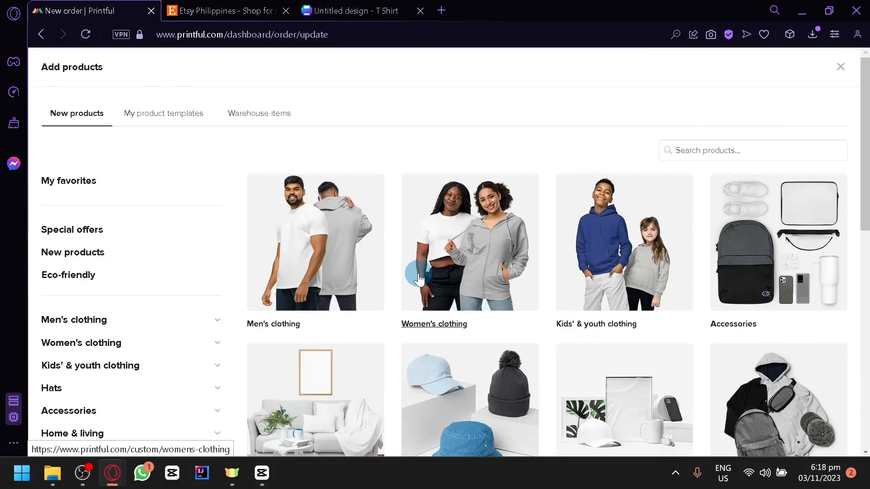
scroll(418, 279, down, 10)
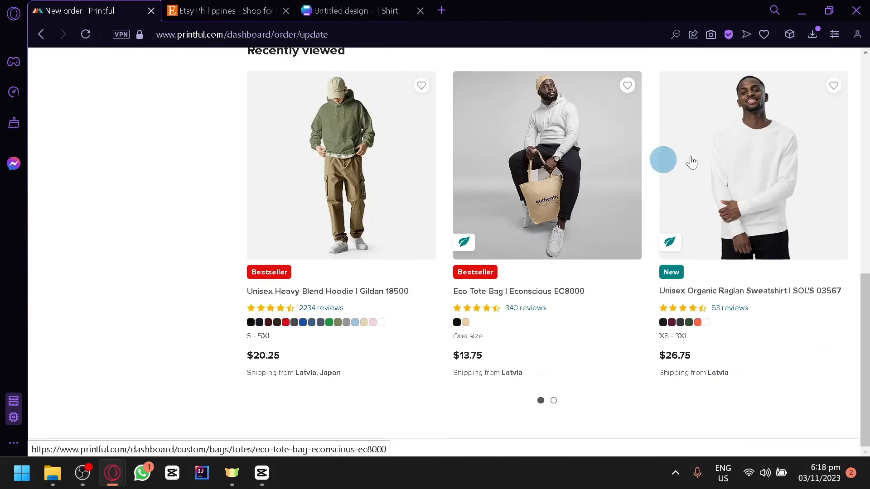
click(716, 172)
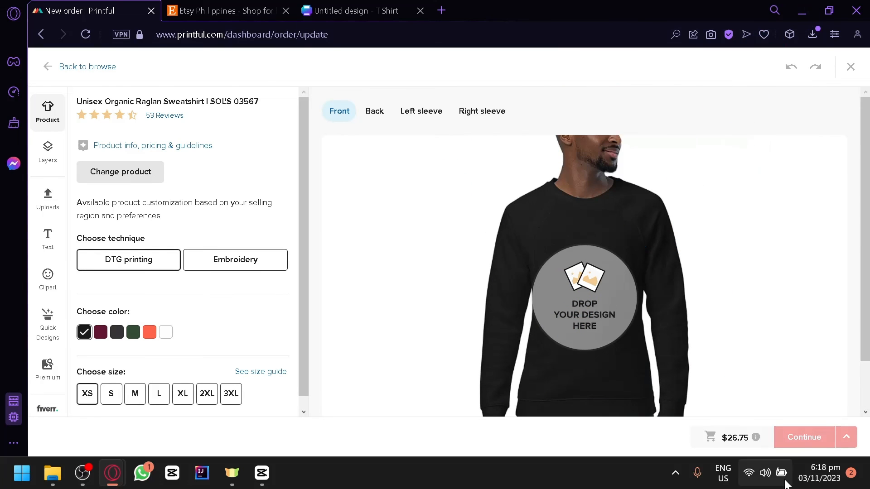
click(66, 69)
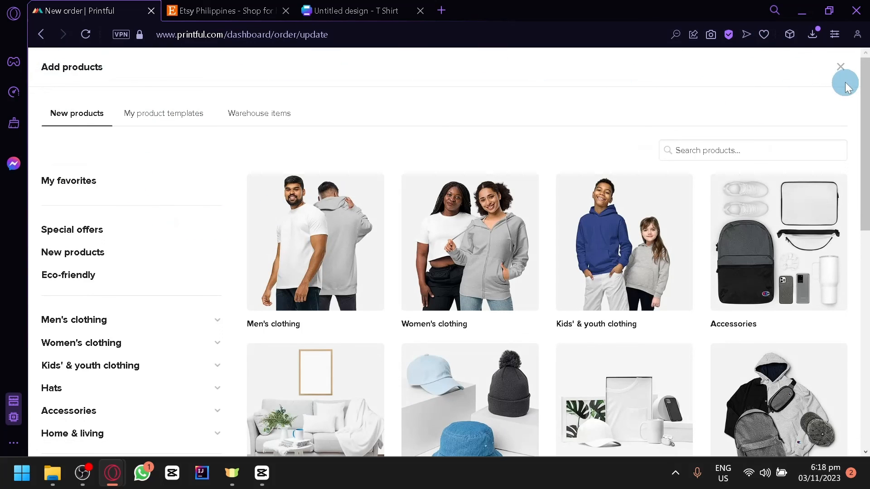
click(840, 69)
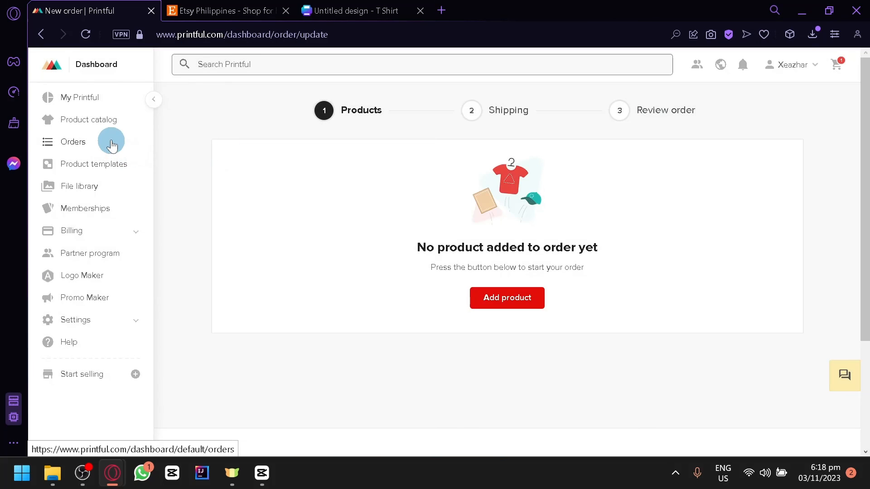
click(224, 11)
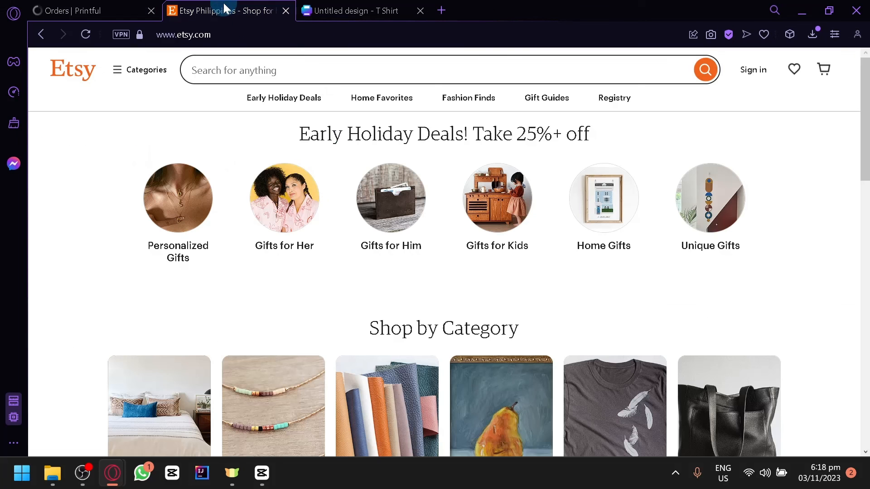
click(93, 5)
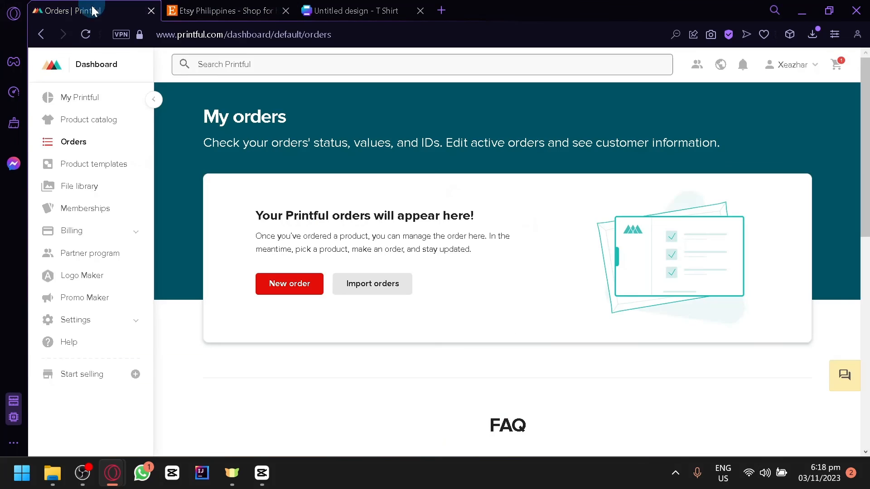
click(252, 5)
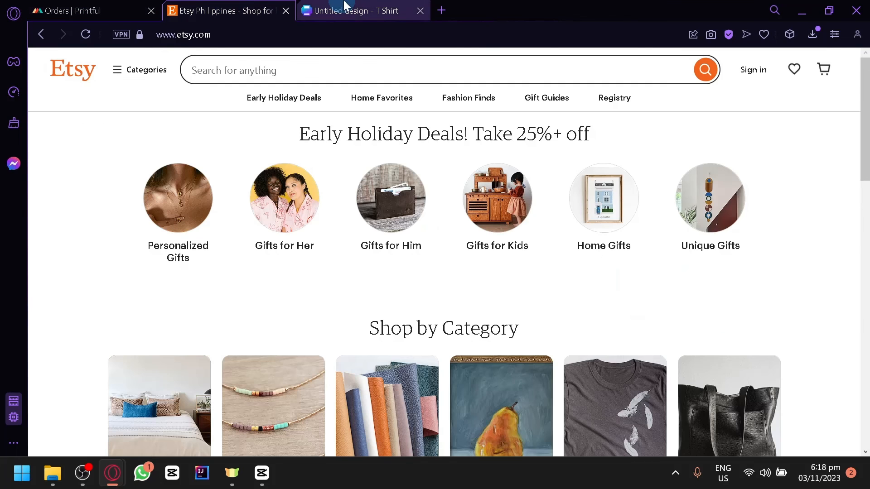